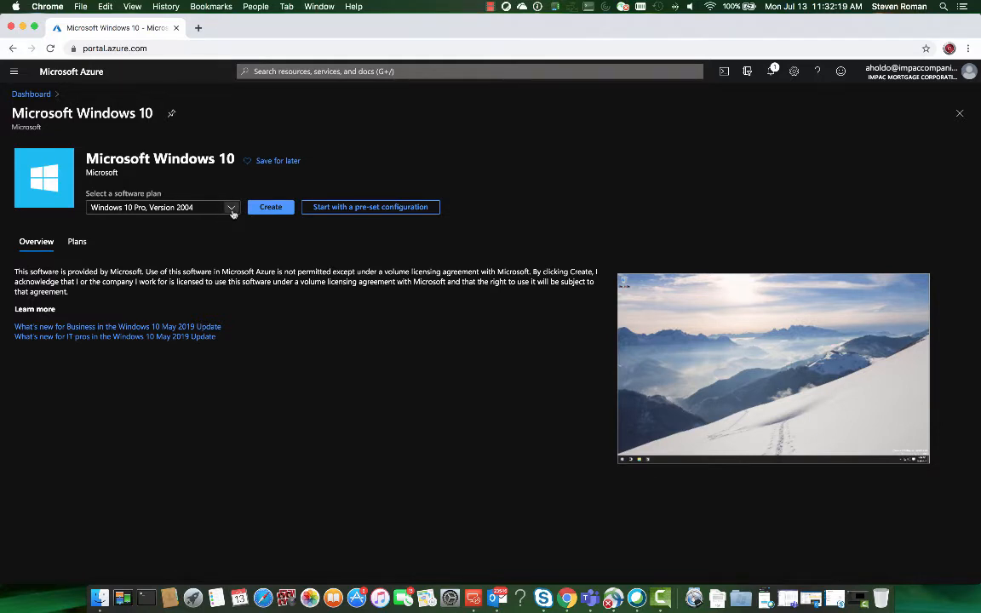
Choose the Windows 10 Enterprise multi-session, Version 2004 plan and continue to VM creation with the default pre-set Production, General purpose (D-Series) configuration.
click(231, 208)
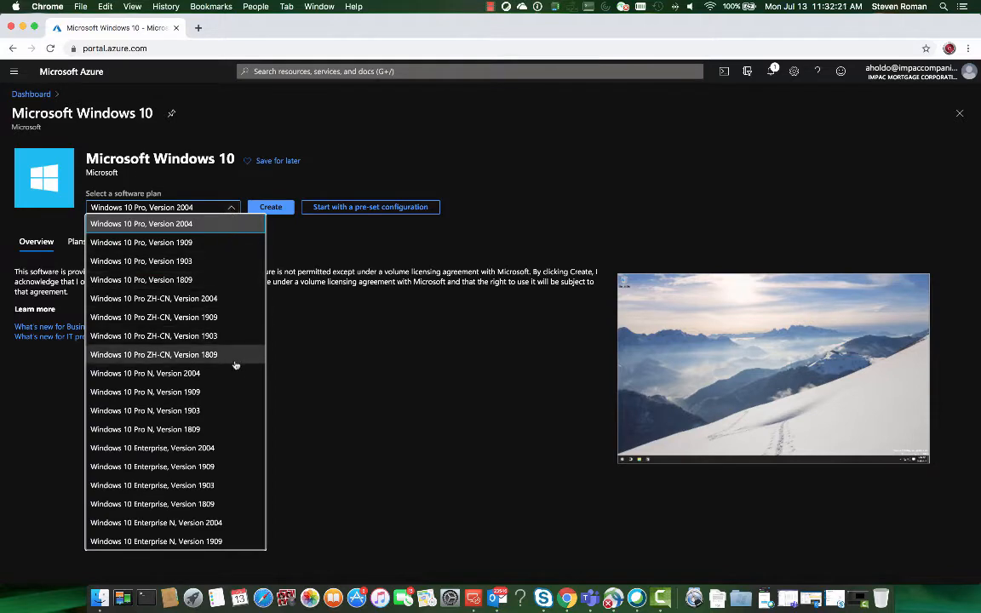
scroll(229, 464, down, 1)
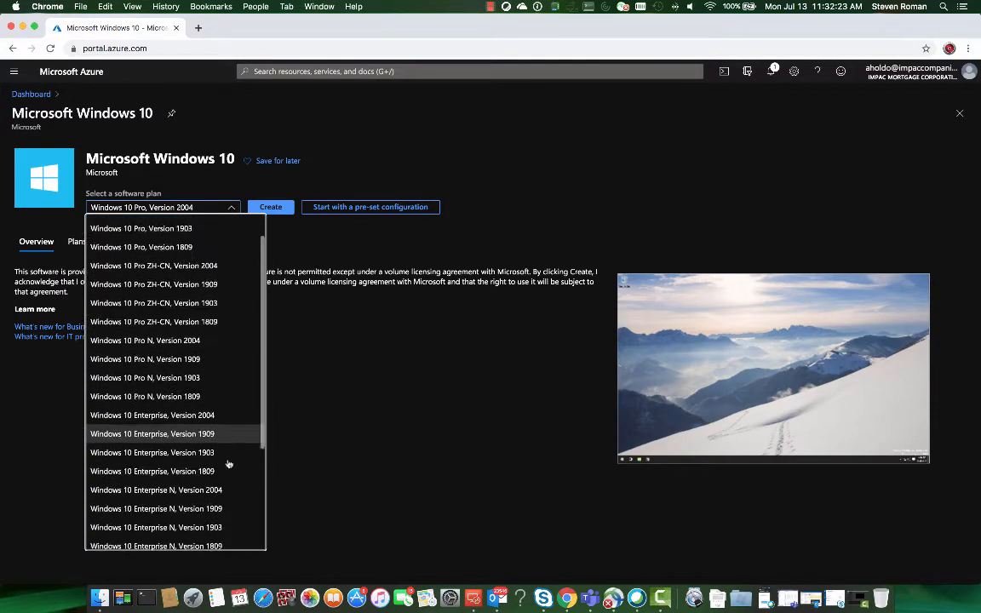
scroll(228, 464, down, 3)
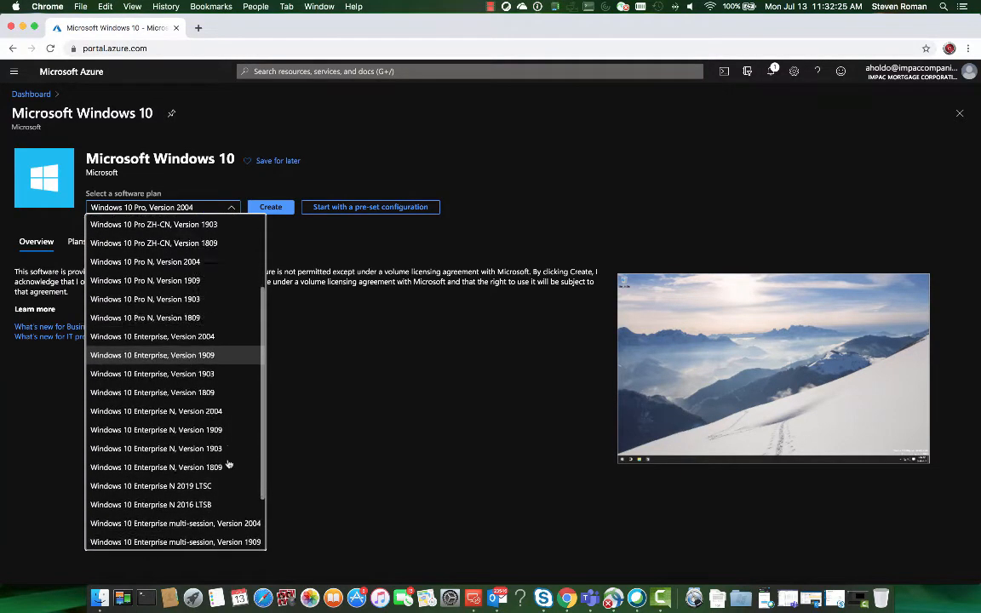
scroll(228, 464, down, 3)
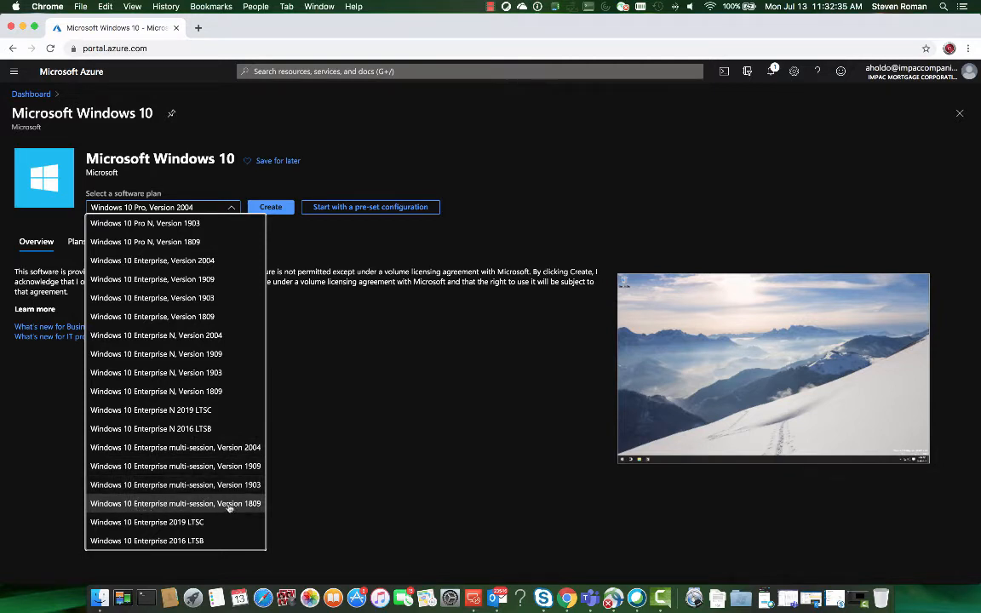
click(194, 448)
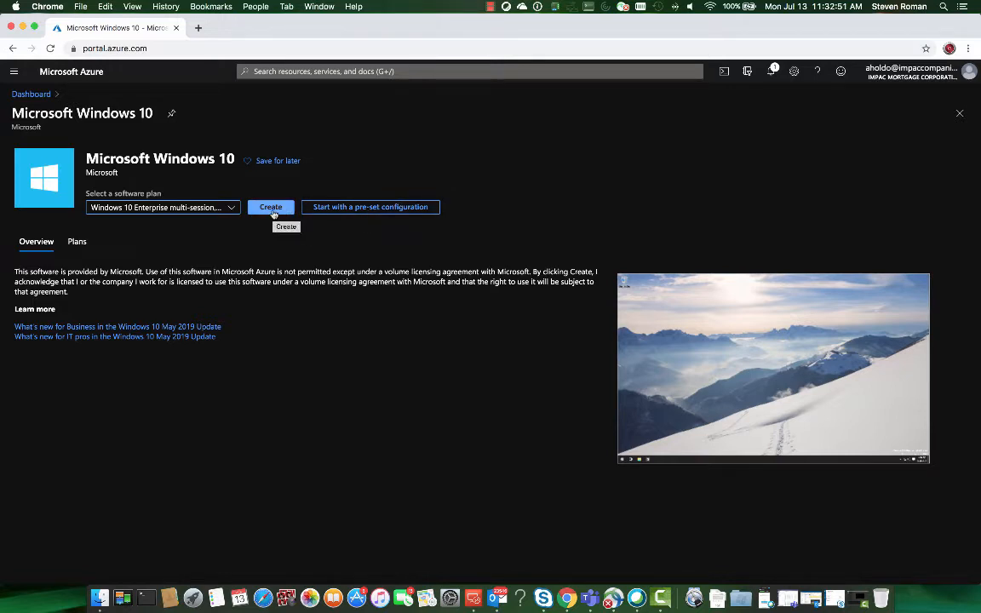
click(345, 208)
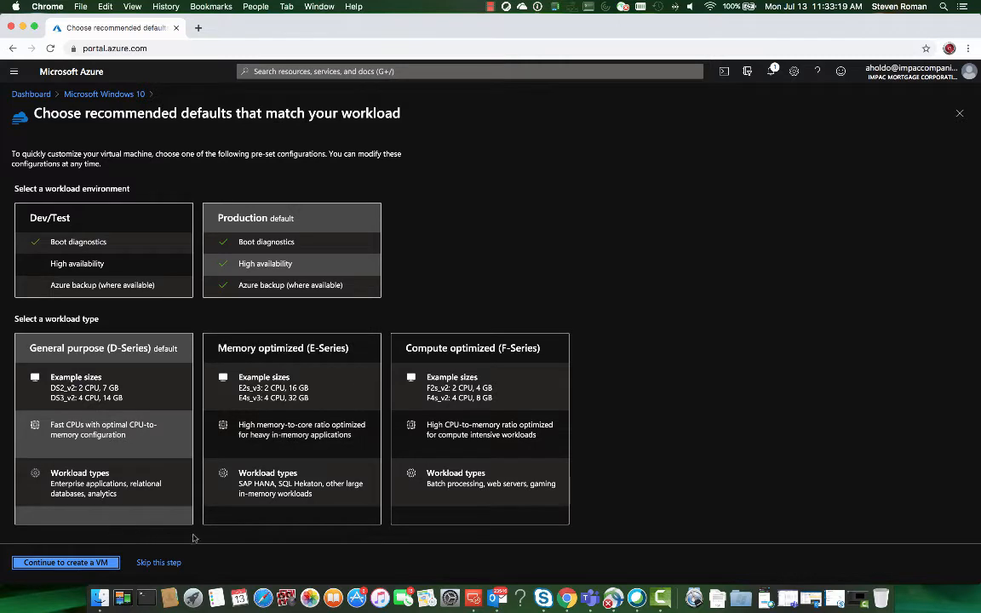
click(81, 565)
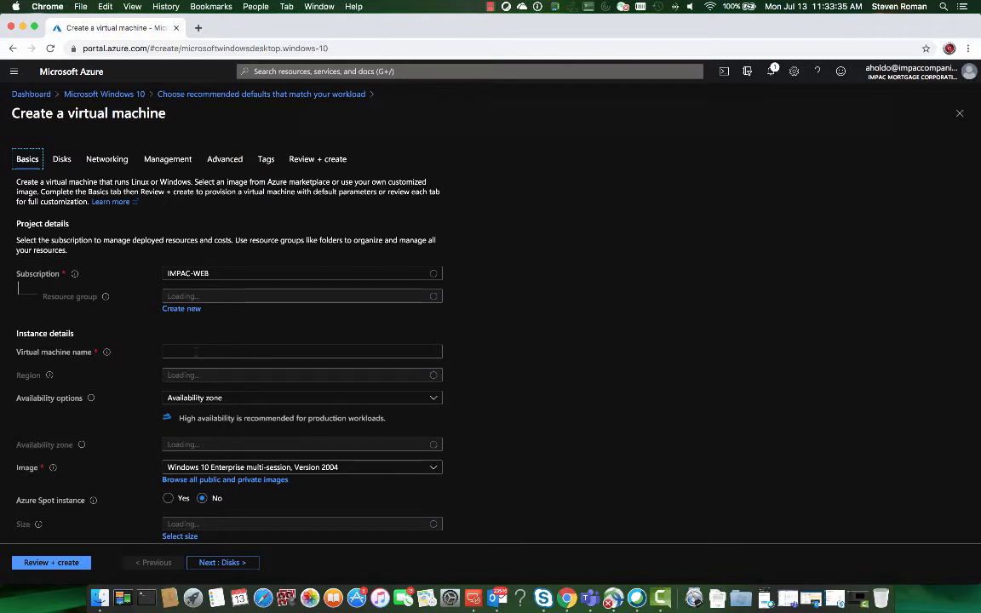
Name the virtual machine windows-ms-01 and set its availability options to No infrastructure redundancy required.
click(195, 352)
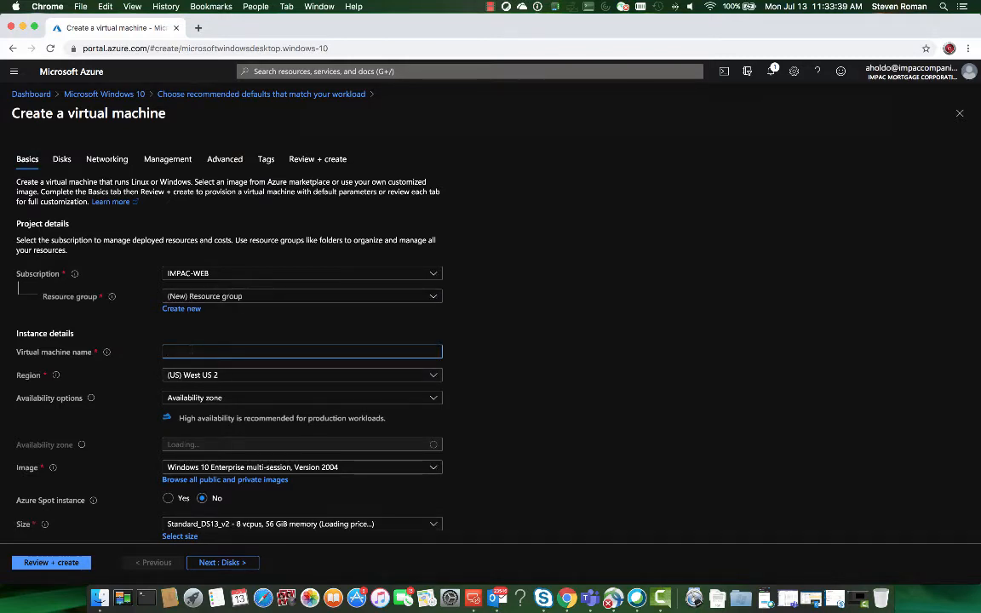
text(windows)
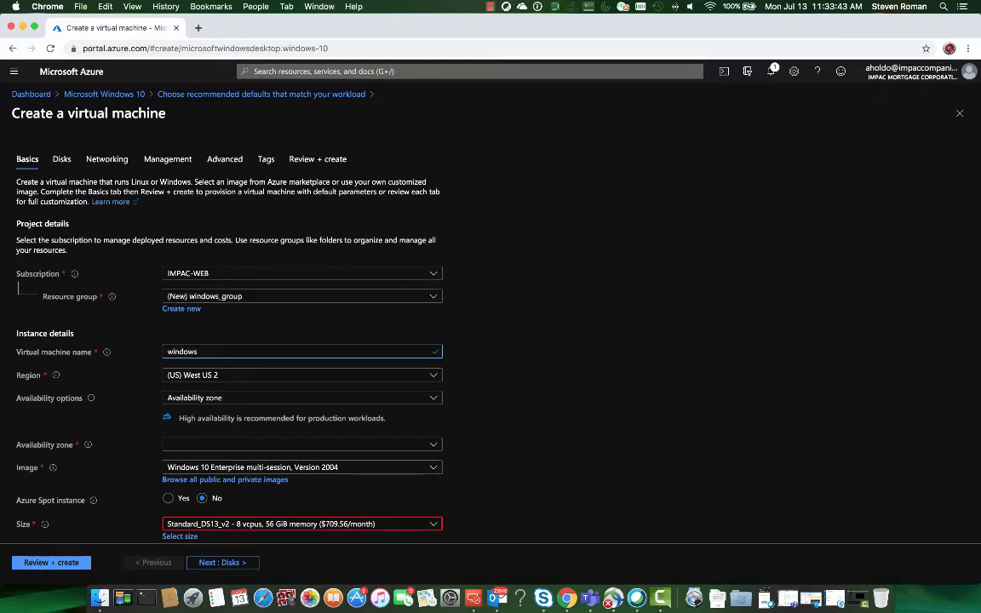
text(-ms-01)
scroll(136, 411, down, 2)
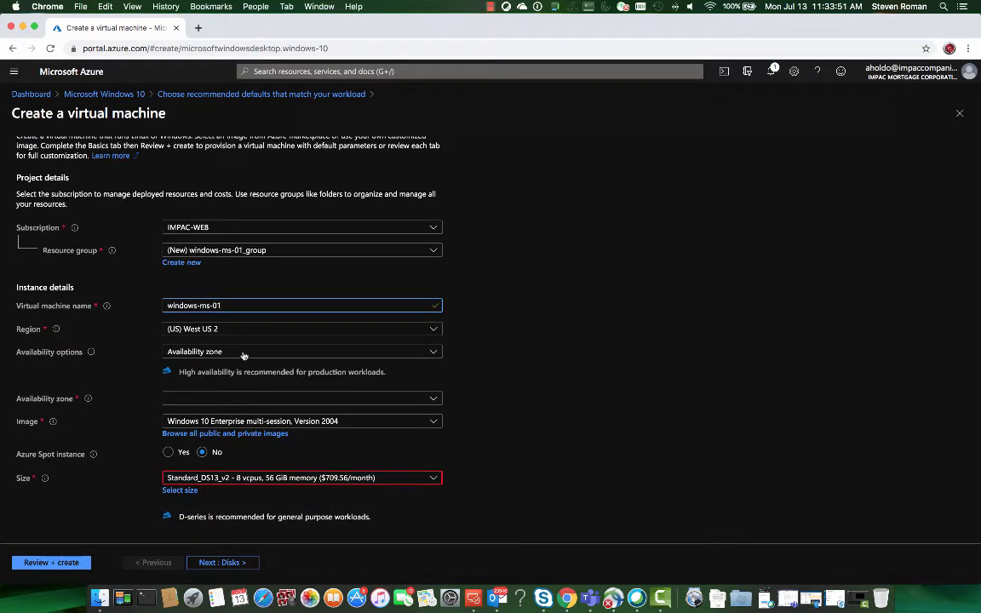
click(244, 356)
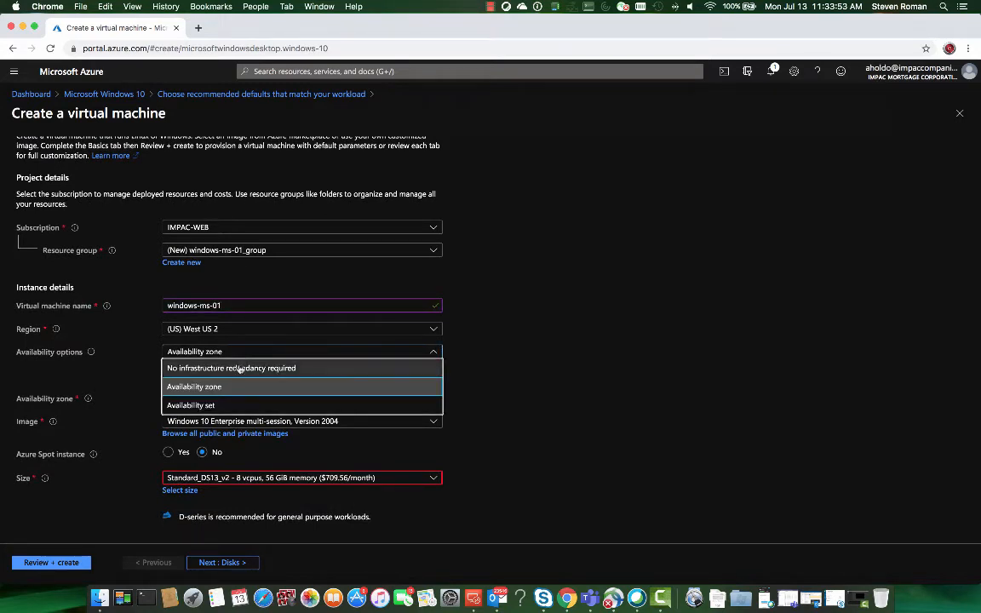
click(241, 369)
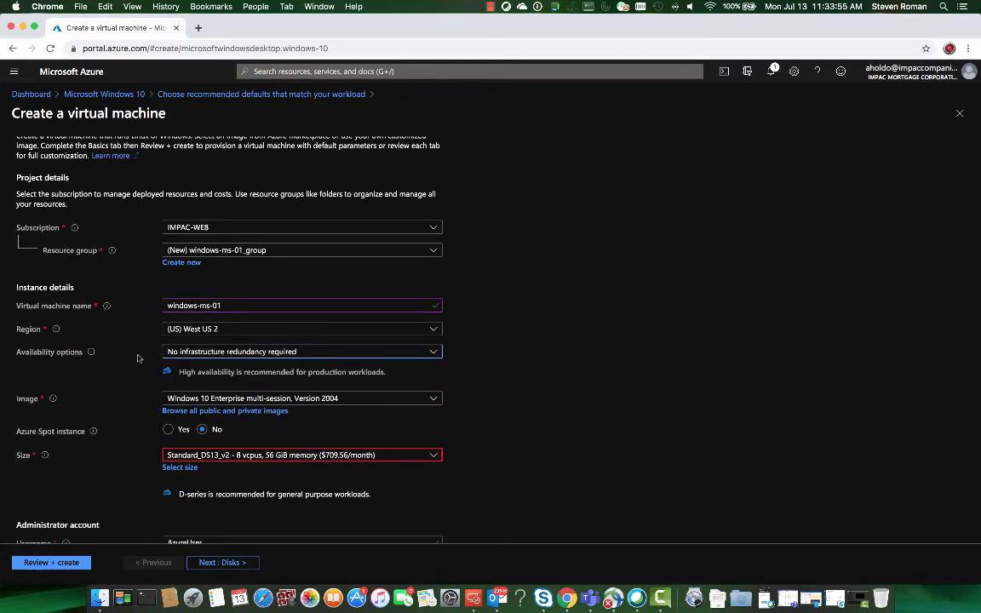
Set the virtual machine size to Standard_D2_v2 with 2 vcpus and 7 GiB memory.
scroll(128, 365, down, 2)
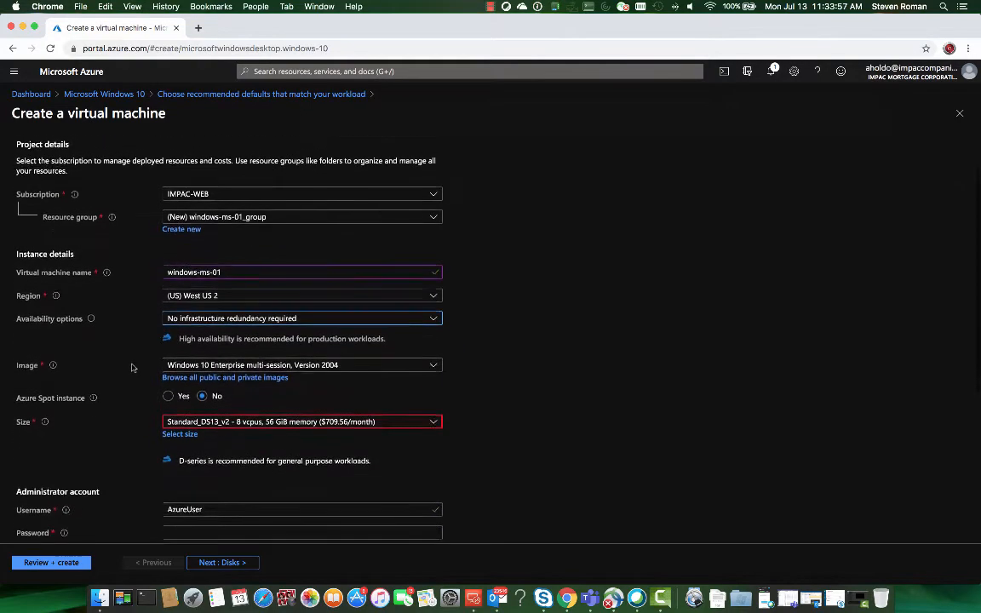
scroll(131, 368, down, 2)
scroll(132, 368, down, 2)
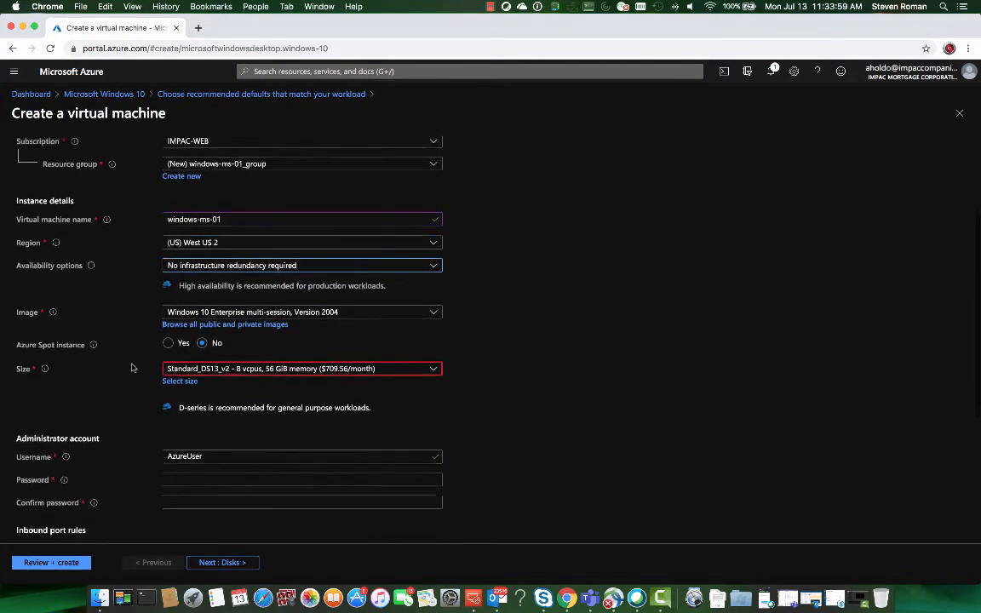
click(265, 358)
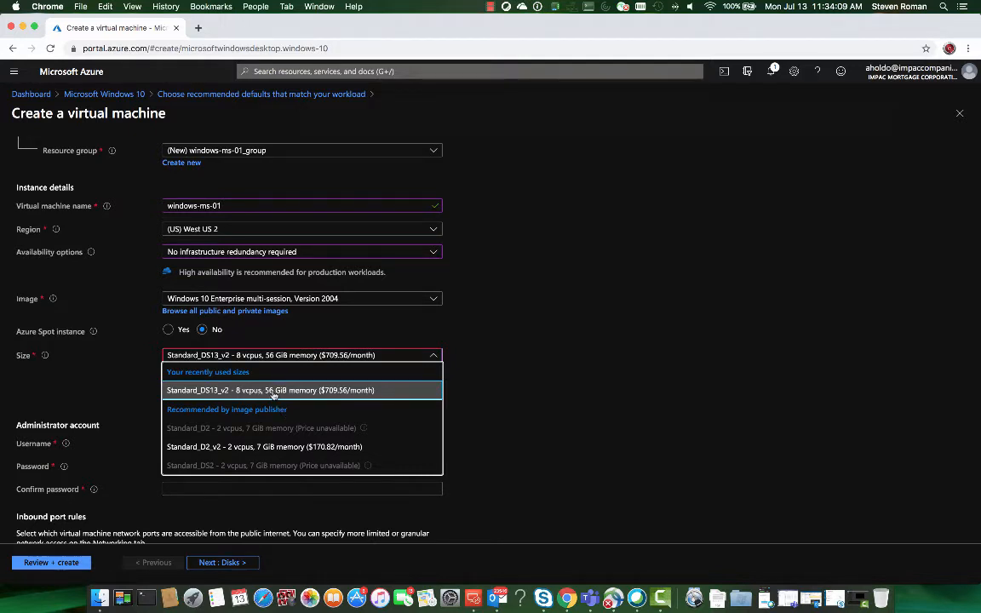
click(248, 356)
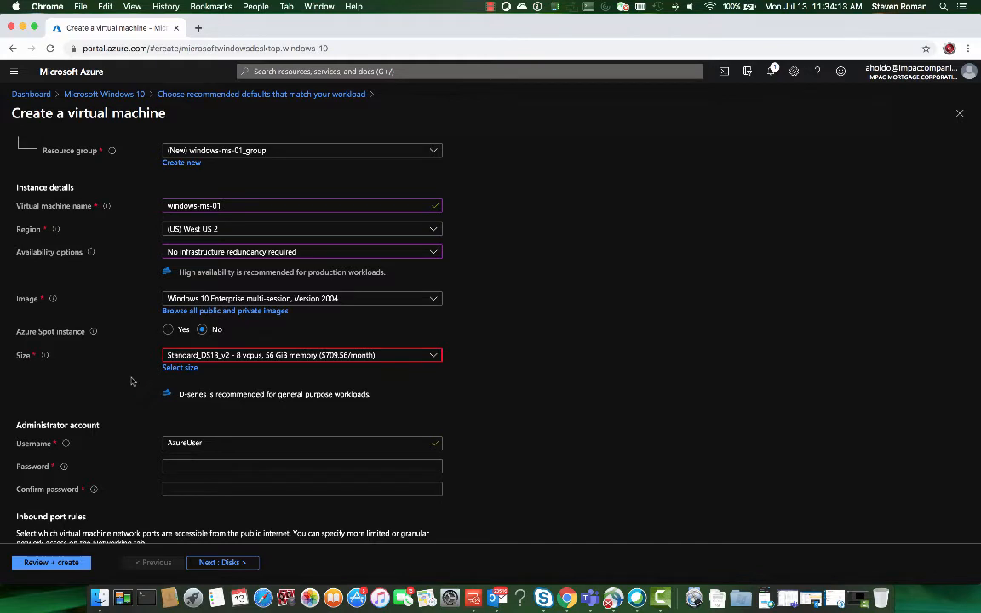
scroll(132, 382, down, 1)
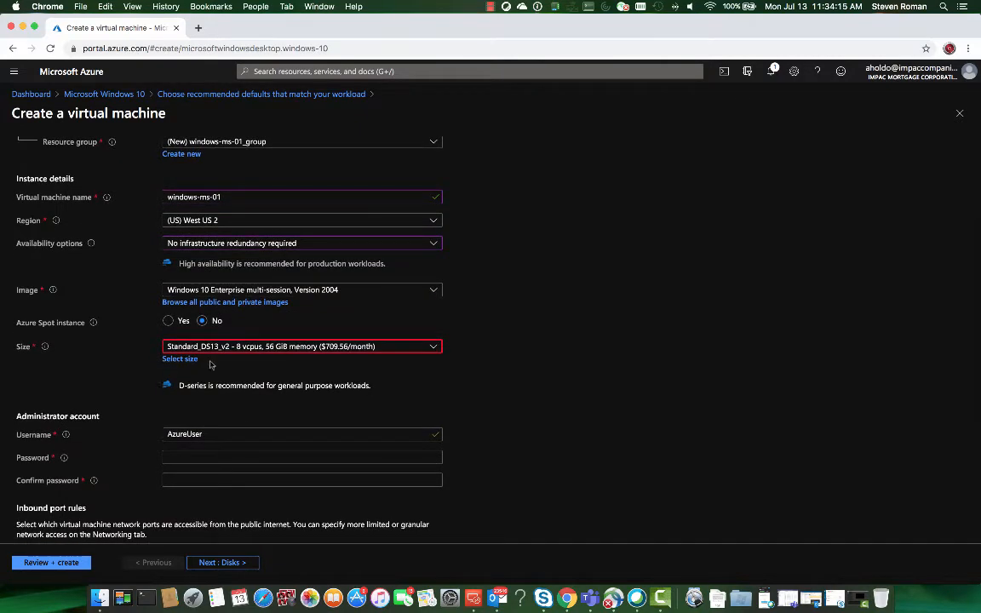
click(256, 347)
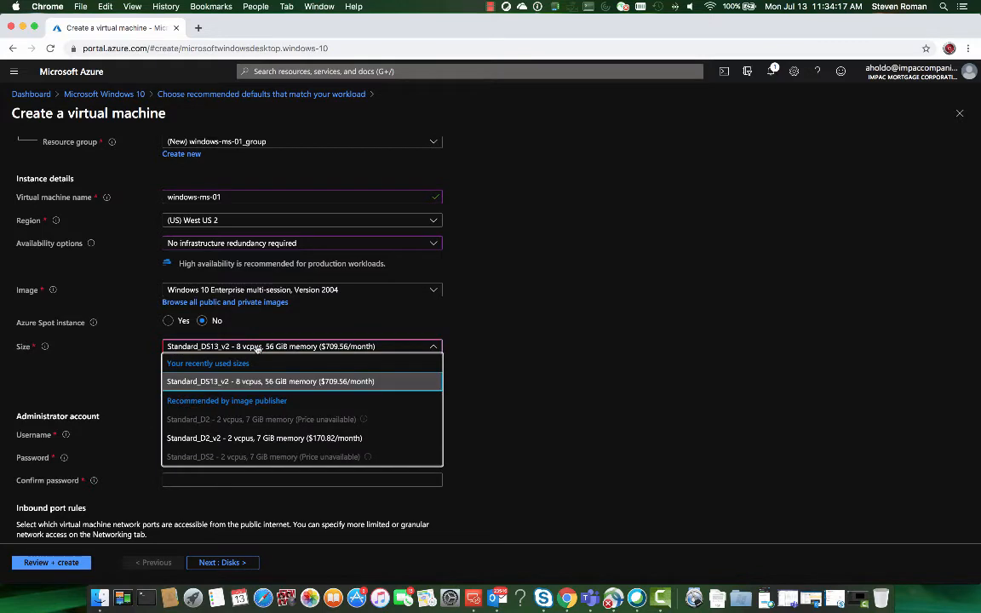
click(267, 437)
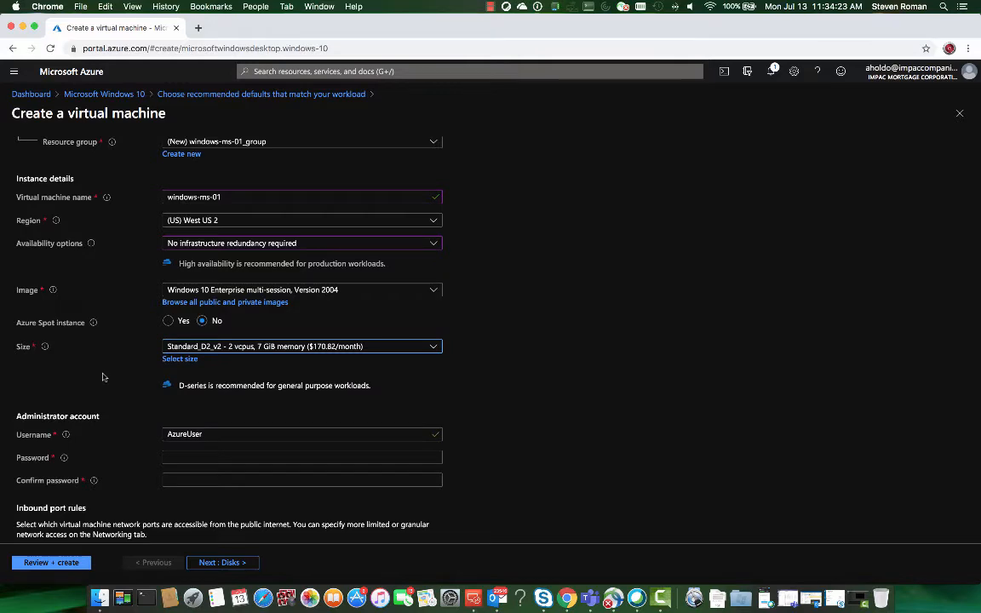
Replace the administrator account's username with admin-admin.
scroll(102, 378, down, 2)
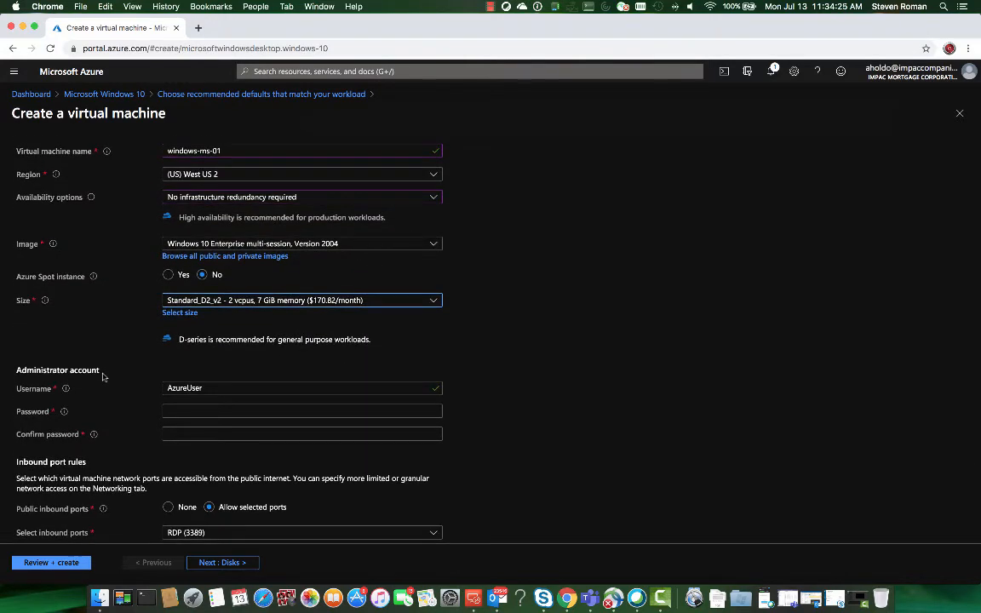
scroll(105, 368, down, 2)
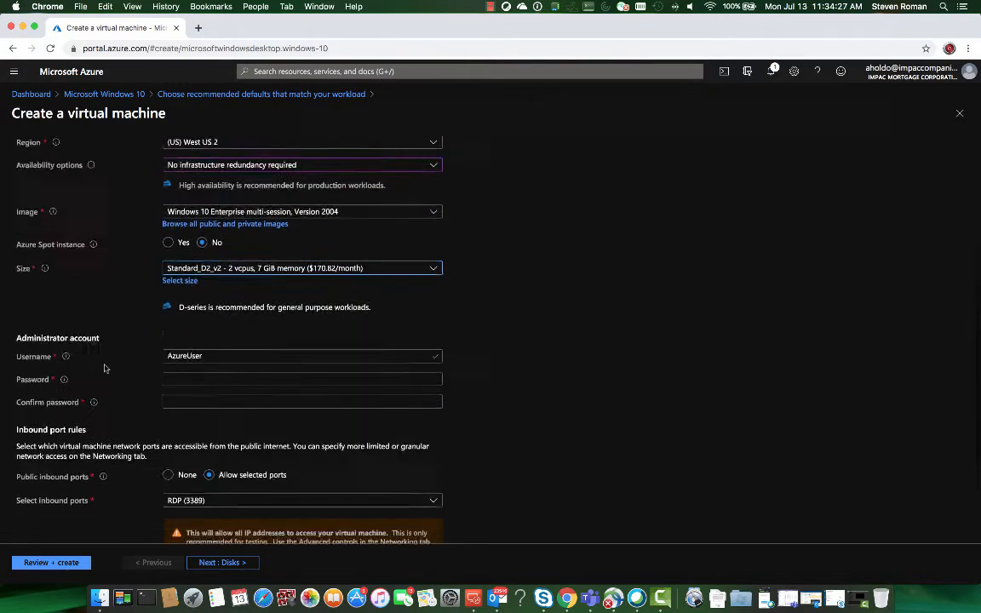
scroll(105, 368, down, 2)
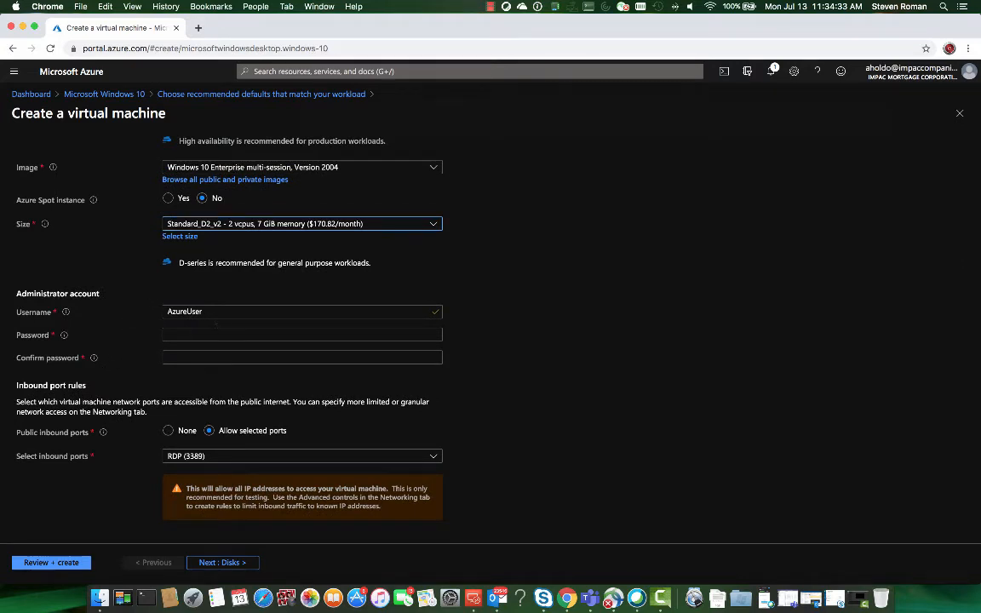
drag(213, 312, 145, 314)
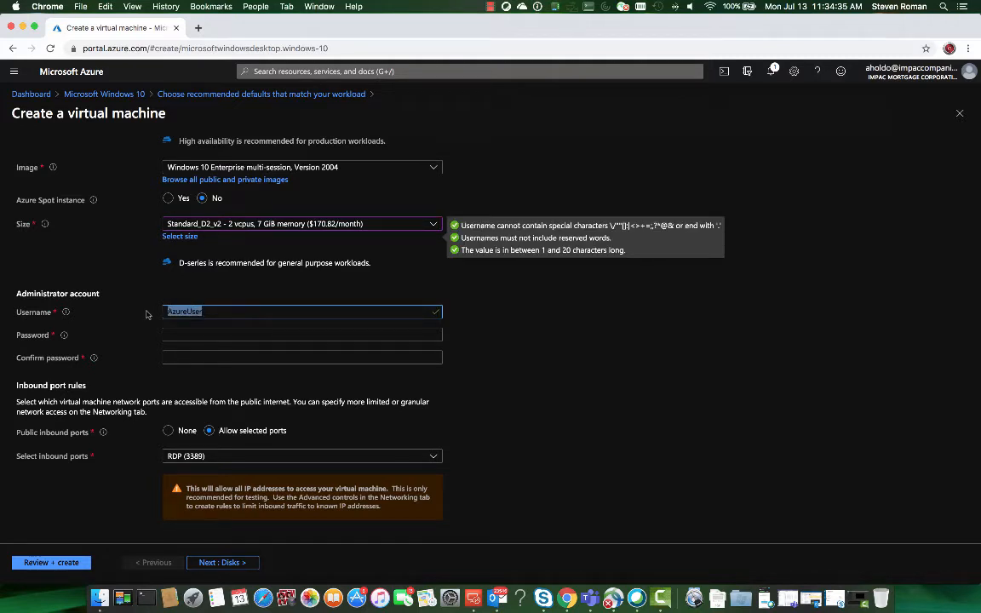
text(admin-)
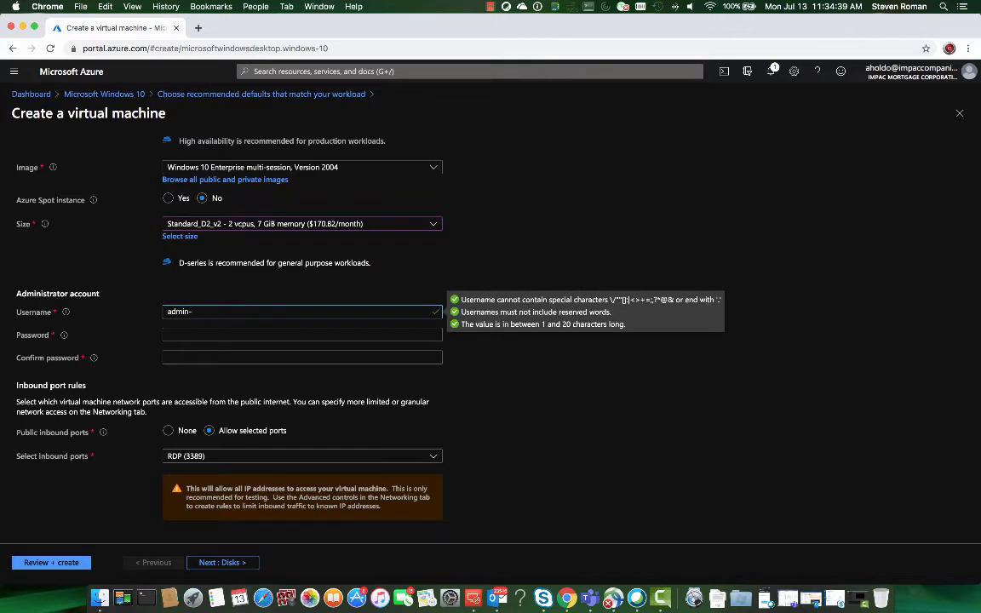
text(admin)
key(Tab)
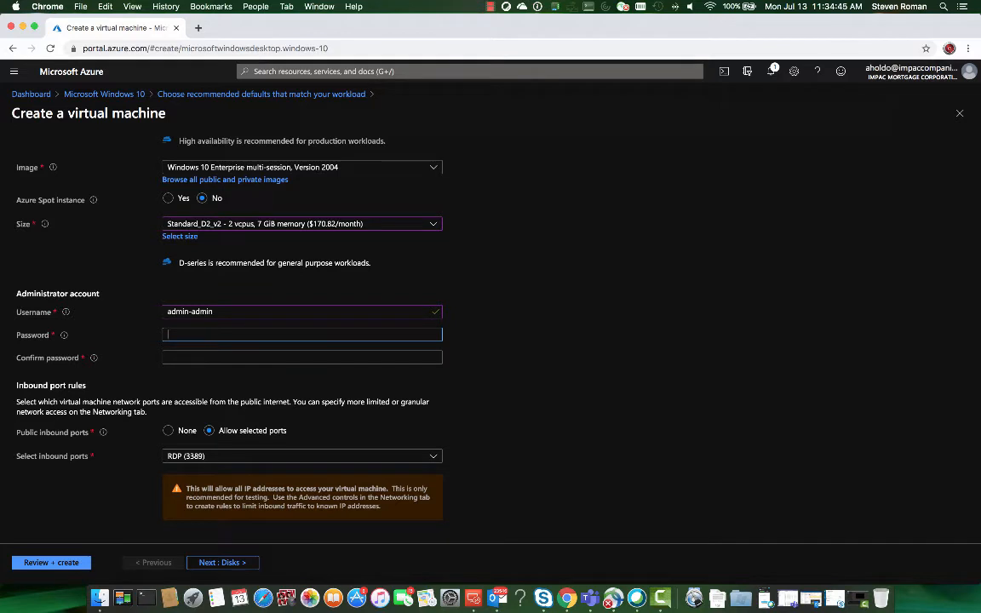
text(••••••)
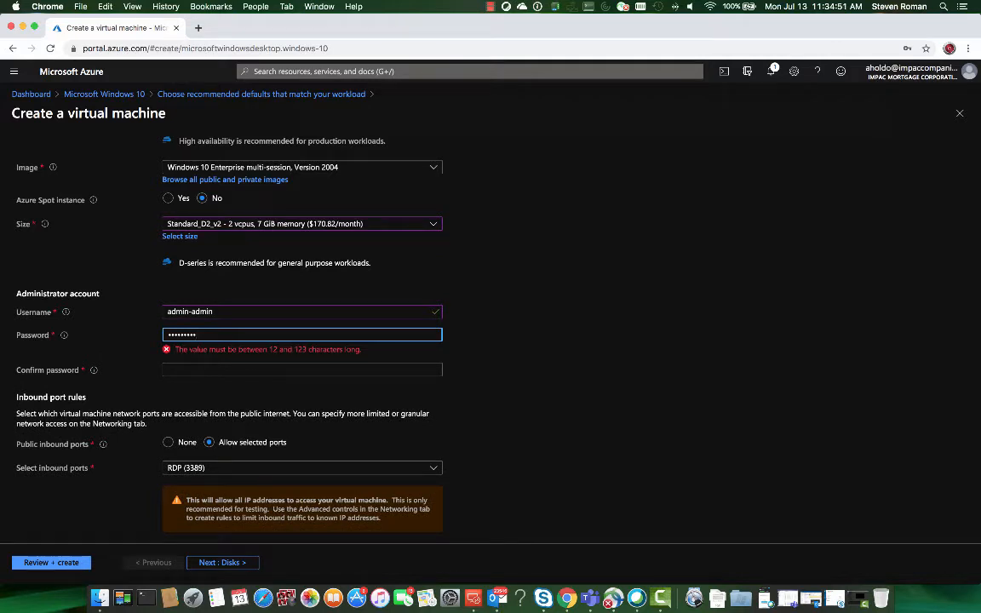
key(BackSpace)
key(BackSpace)
key(BackSpace)
key(BackSpace)
key(BackSpace)
key(BackSpace)
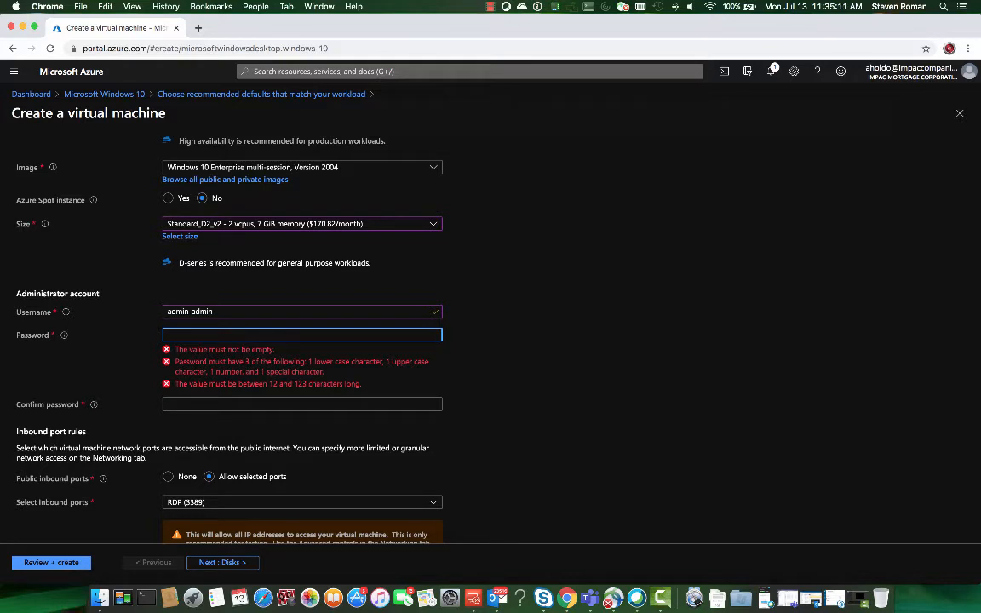
Enter a password of at least 12 characters for the administrator account.
text(••••••••••••)
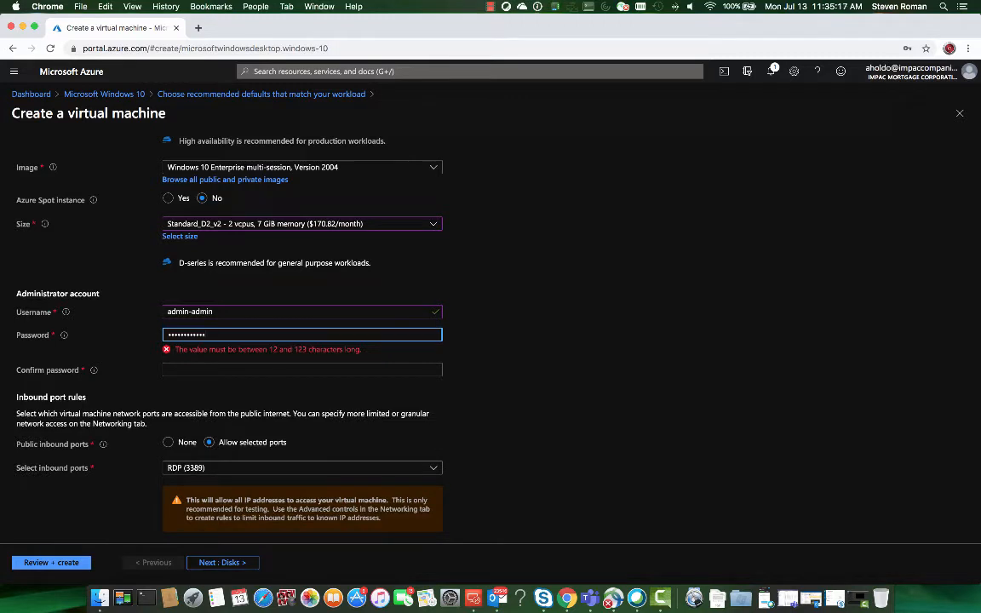
text(•••)
key(Tab)
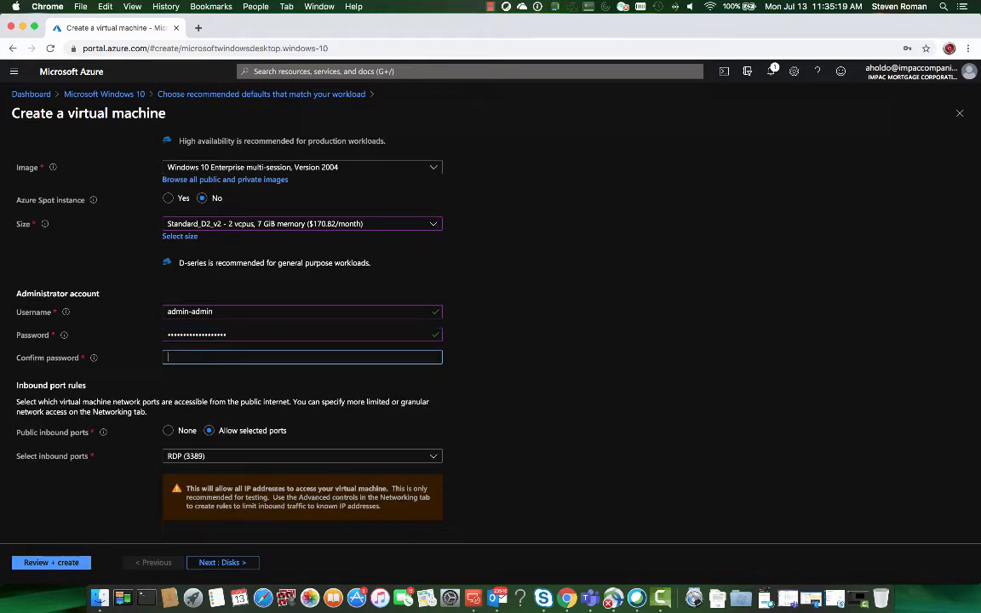
text(••••••)
key(BackSpace)
key(BackSpace)
key(BackSpace)
key(BackSpace)
key(BackSpace)
key(BackSpace)
Enter the same administrator password in the Confirm password field.
text(••••••••••••)
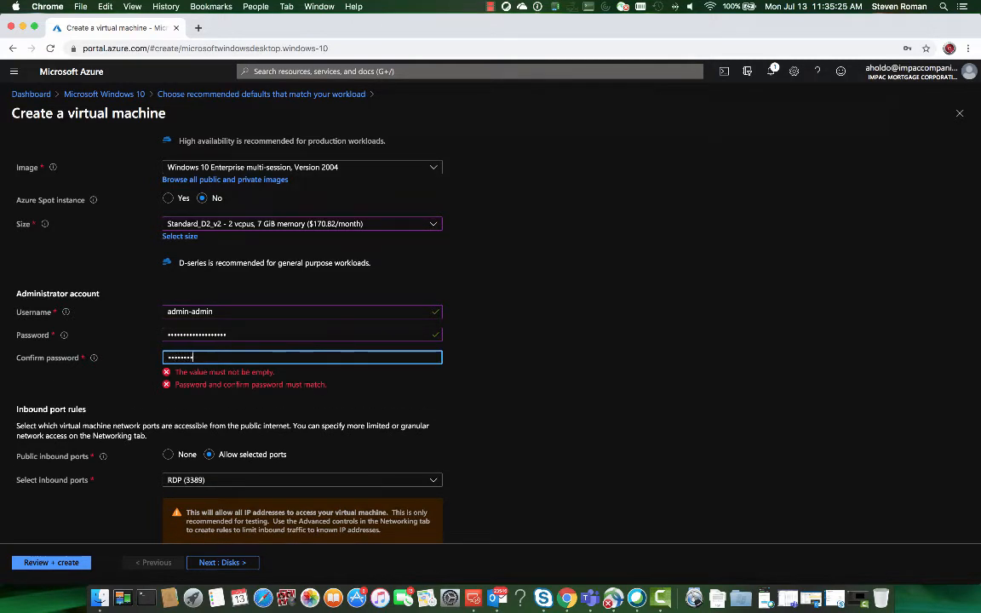
text(•••••••)
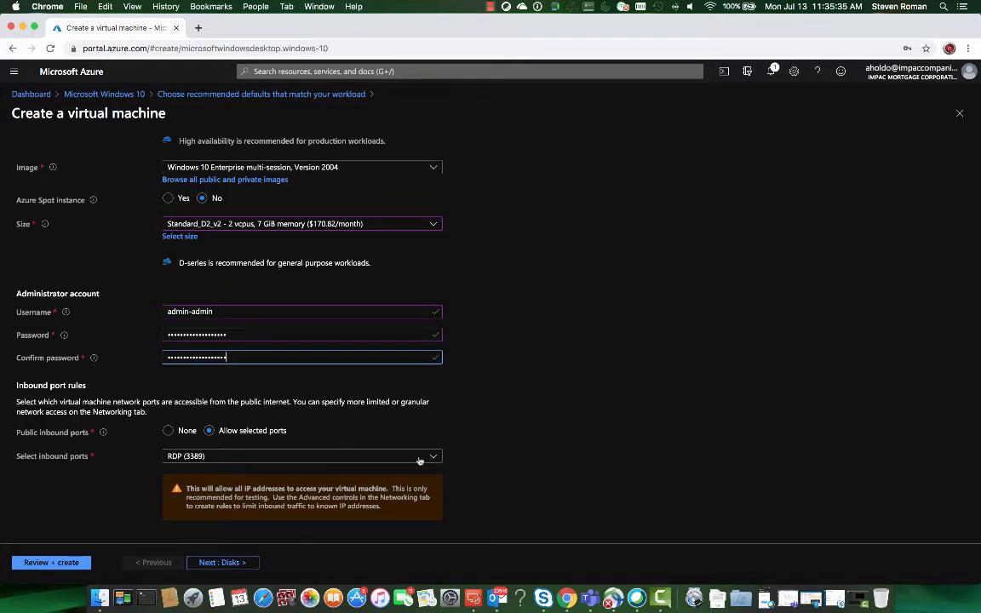
Keep the RDP (3389) inbound port and licensing defaults, run the review and validation, and look through the configuration summary.
scroll(122, 485, down, 2)
scroll(121, 483, down, 2)
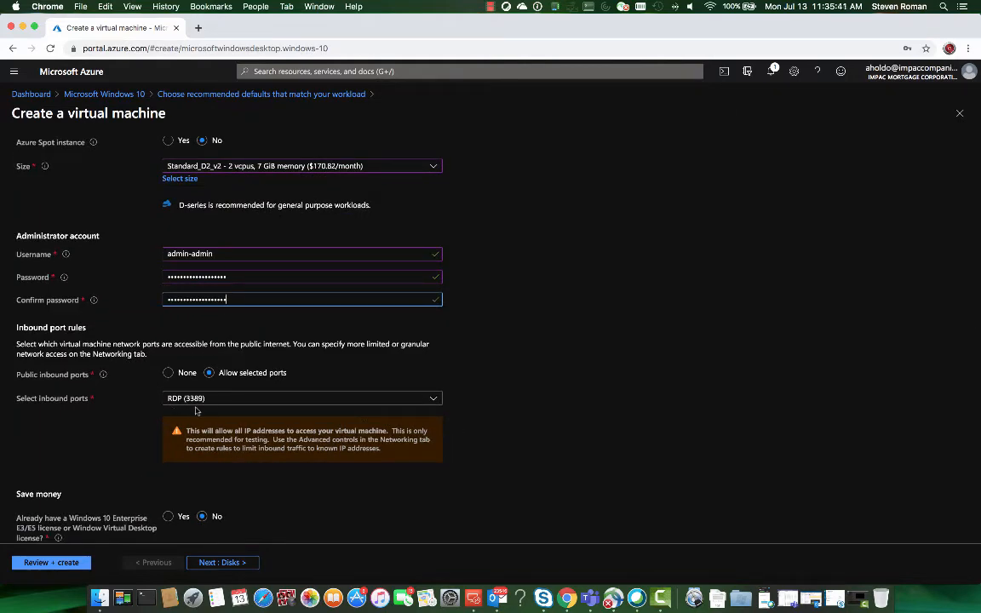
scroll(155, 427, down, 2)
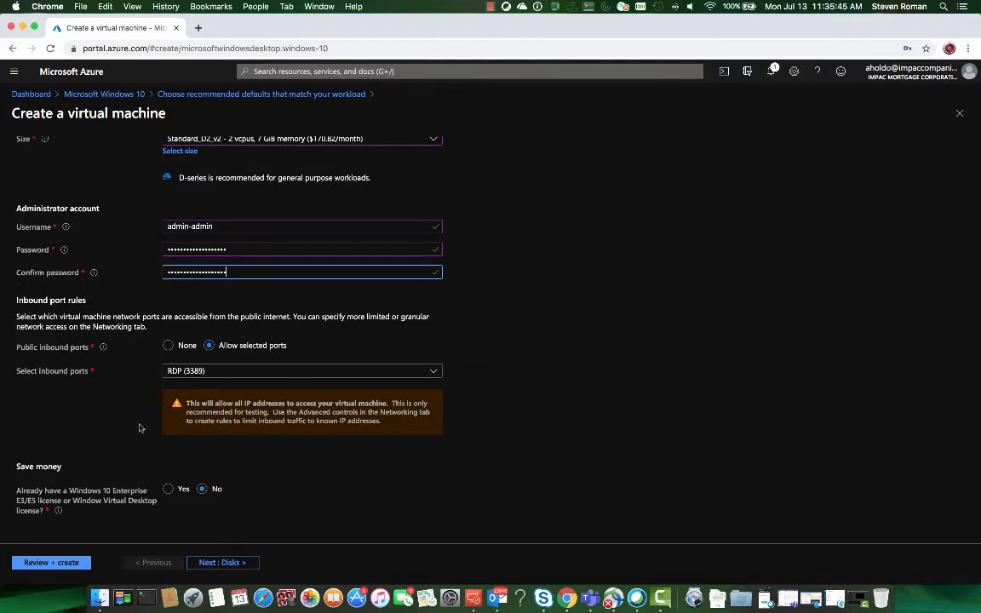
click(47, 562)
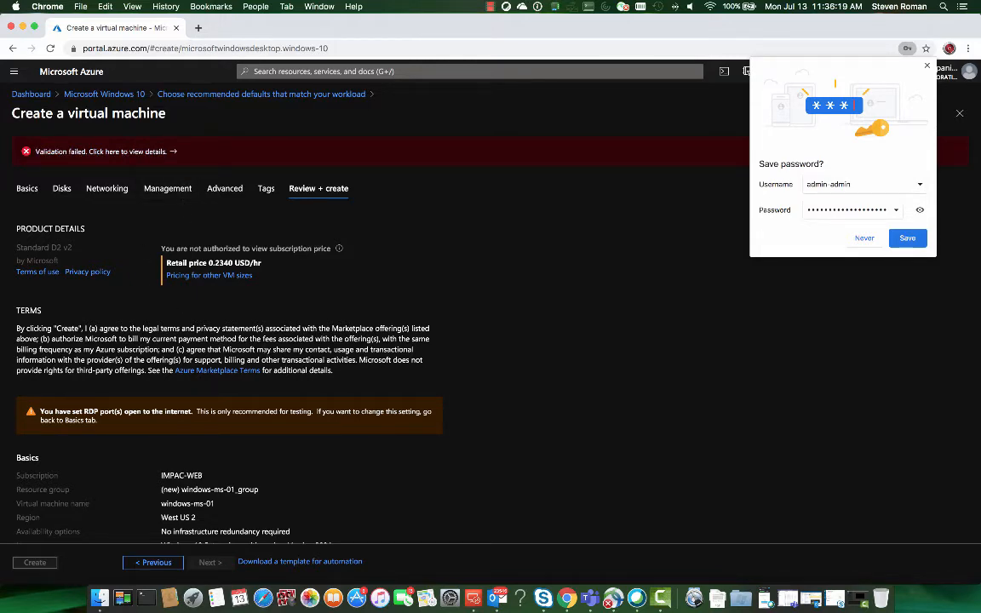
scroll(264, 353, down, 8)
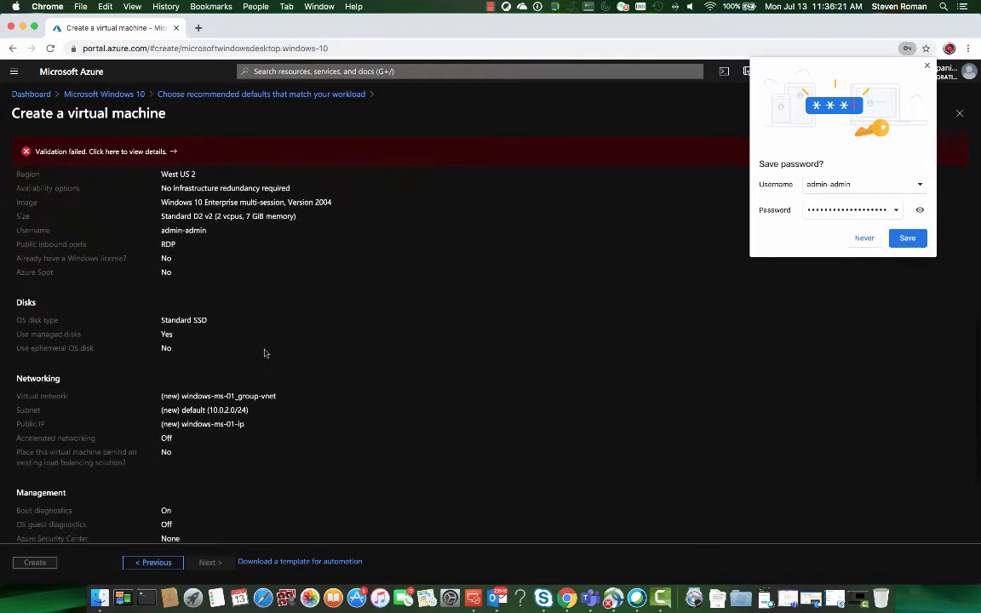
Look through the configuration summary, open the validation failure details to read the error, and dismiss the browser's password-saving prompt.
scroll(265, 353, down, 3)
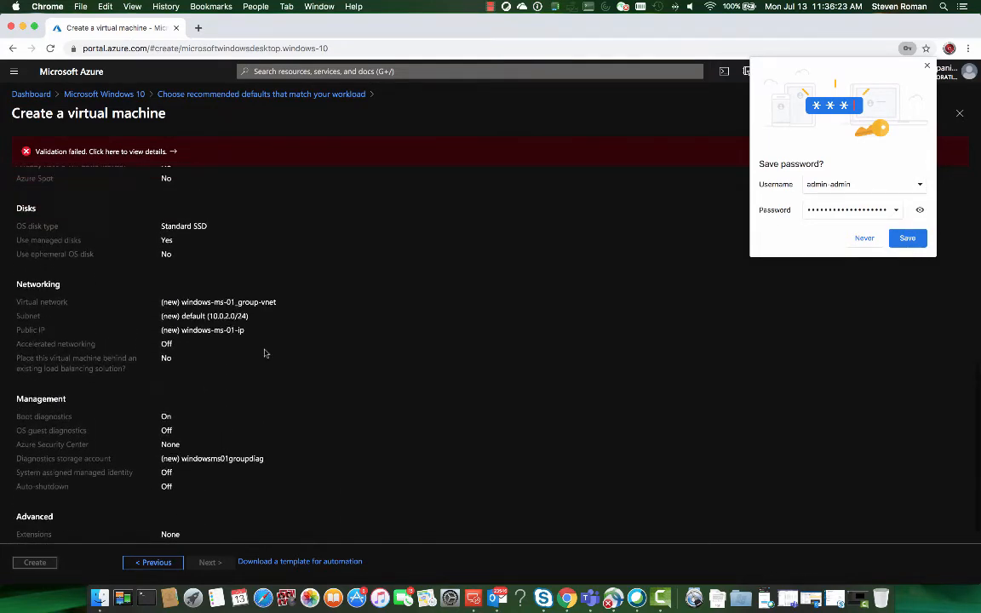
scroll(265, 353, up, 10)
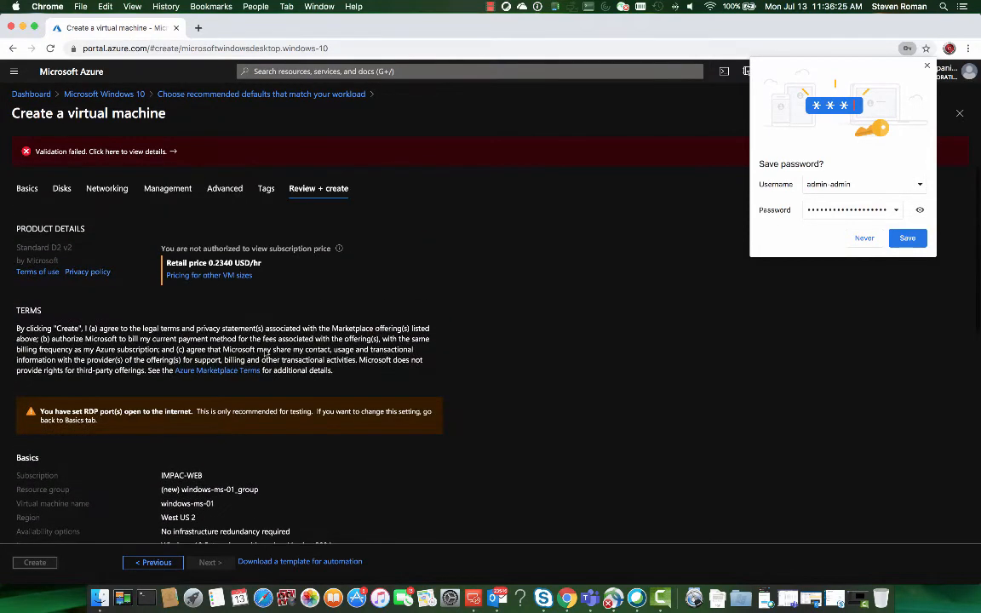
click(148, 153)
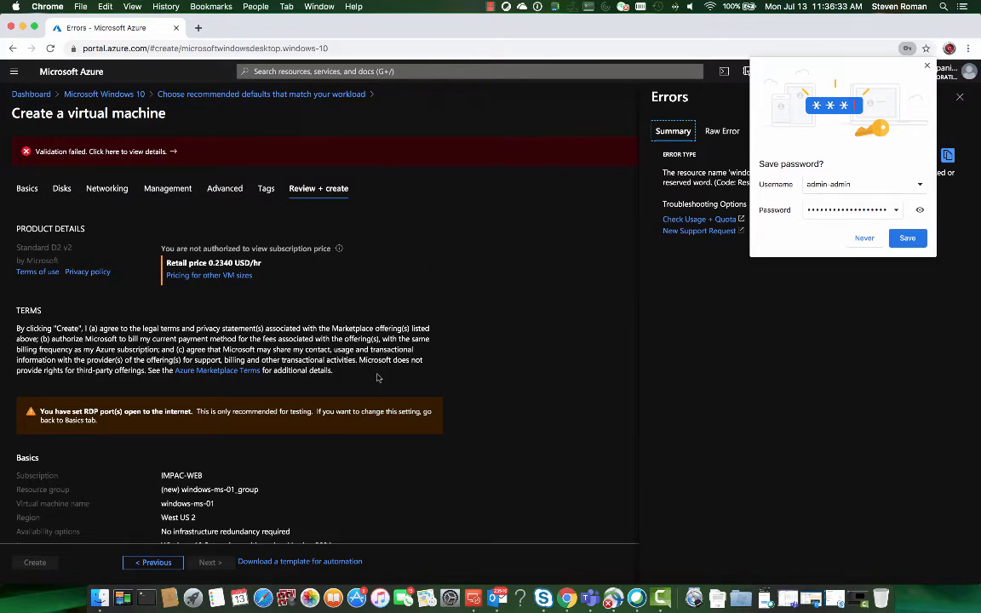
scroll(365, 389, down, 2)
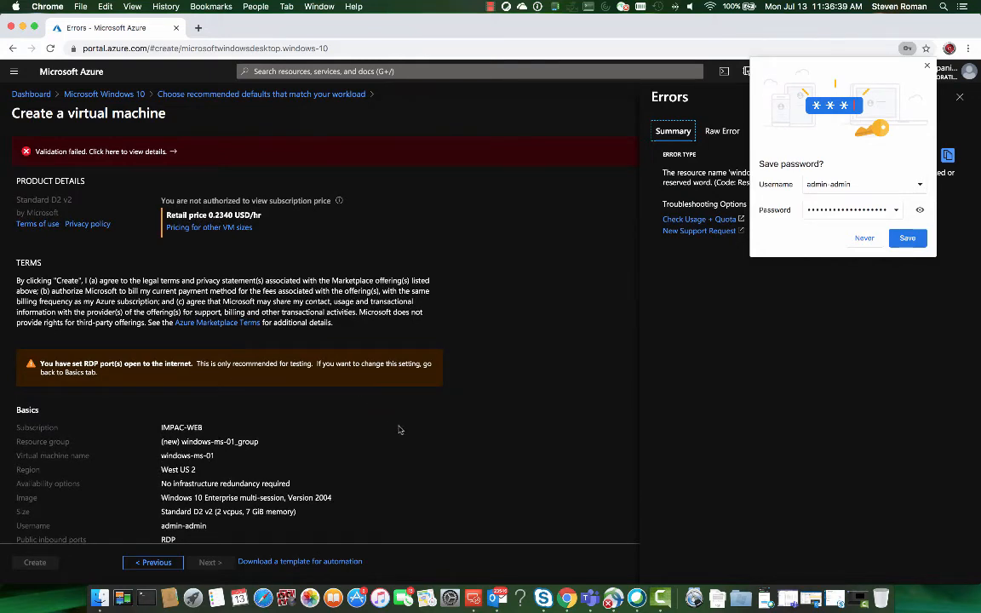
scroll(400, 429, down, 8)
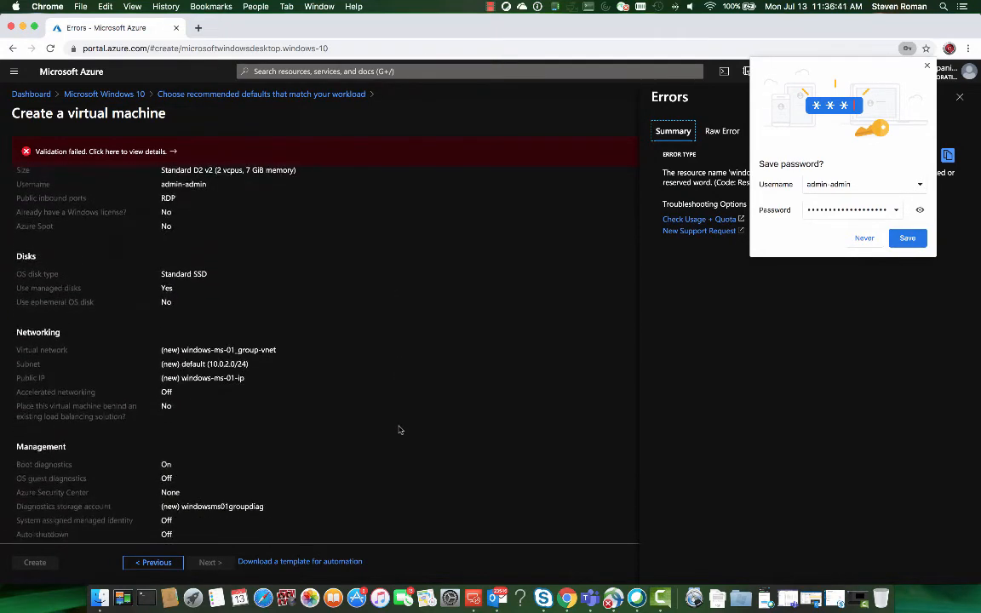
scroll(399, 429, down, 3)
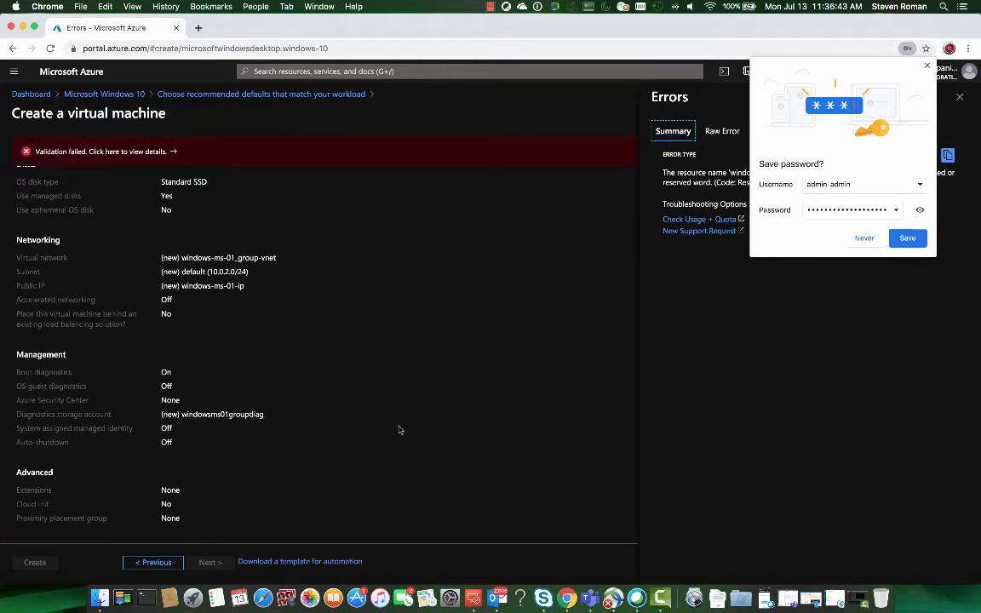
scroll(426, 377, up, 10)
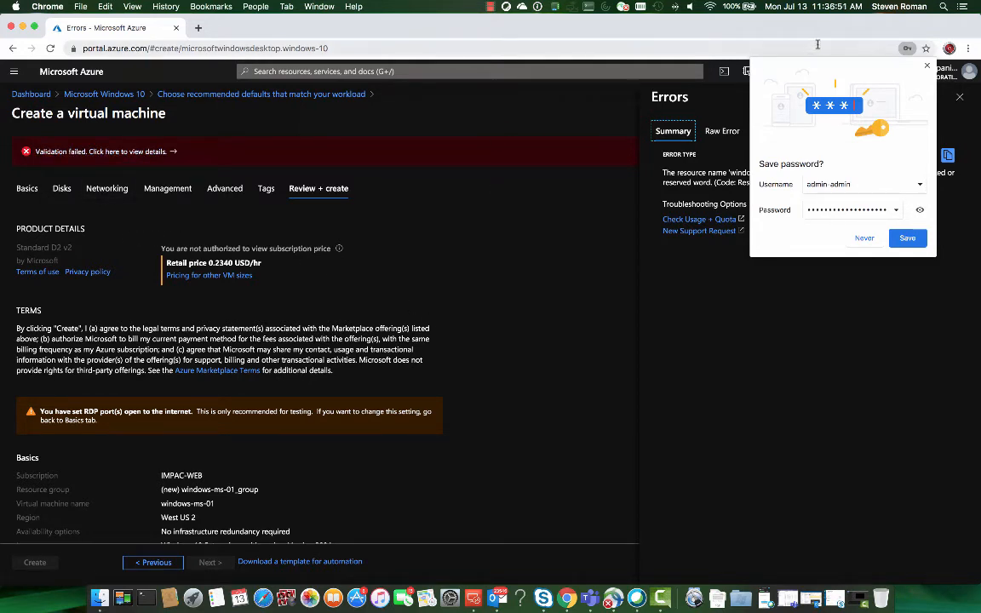
click(928, 68)
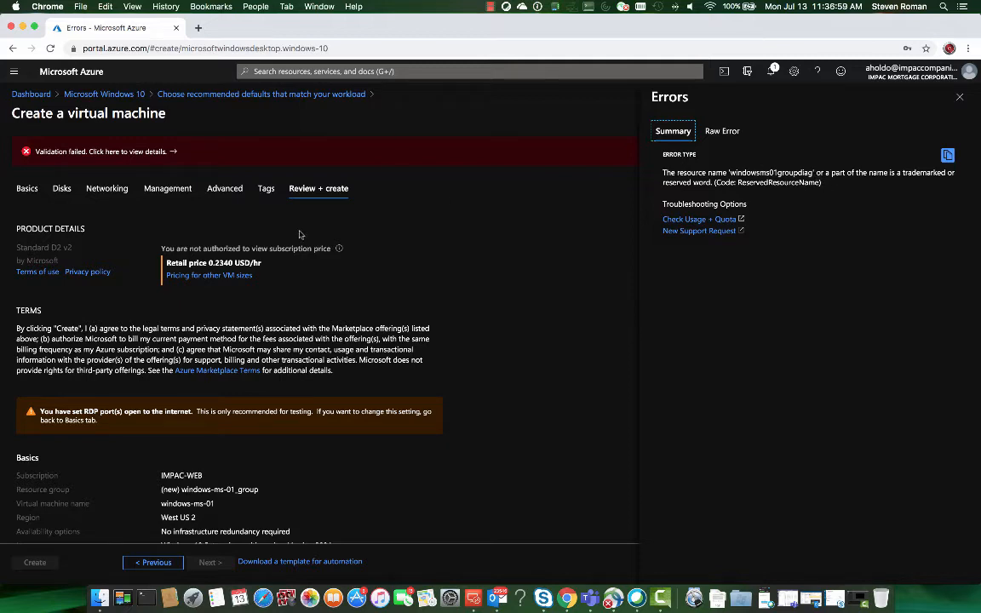
Set the virtual machine's resource group to the existing VDI-01 and run the review and validation again.
click(28, 188)
scroll(373, 407, down, 2)
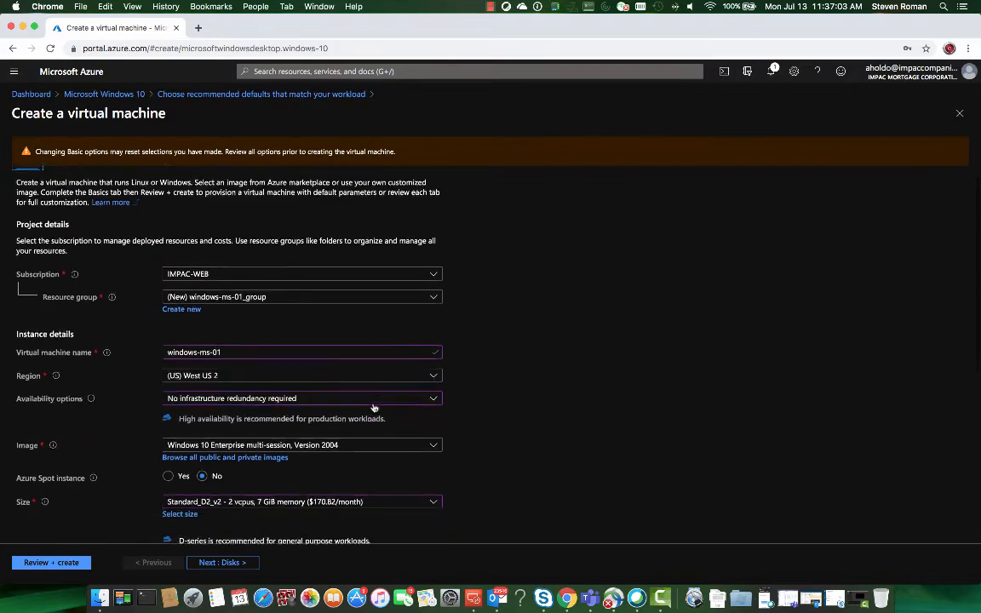
scroll(373, 407, down, 2)
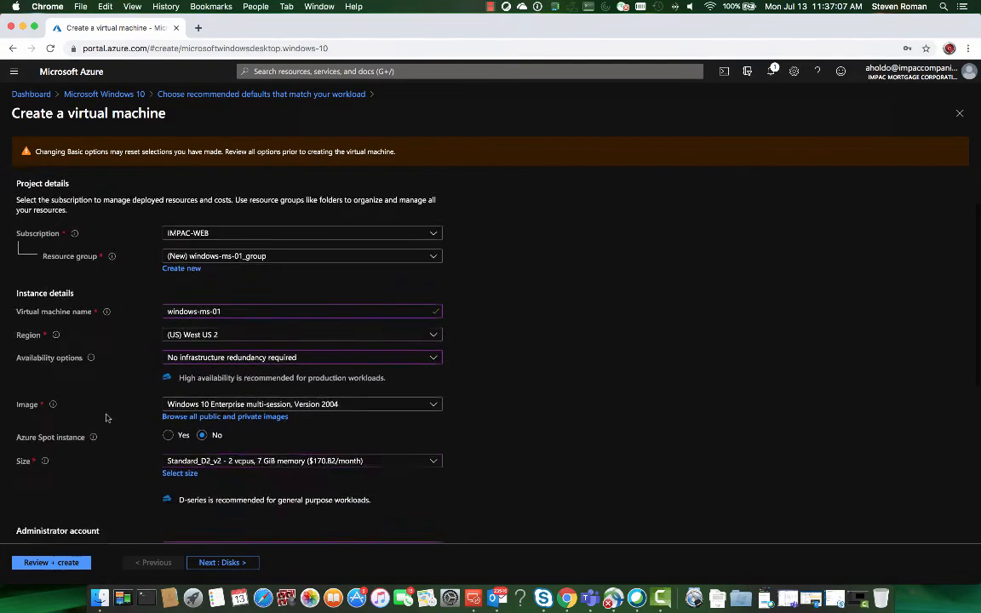
scroll(106, 418, up, 1)
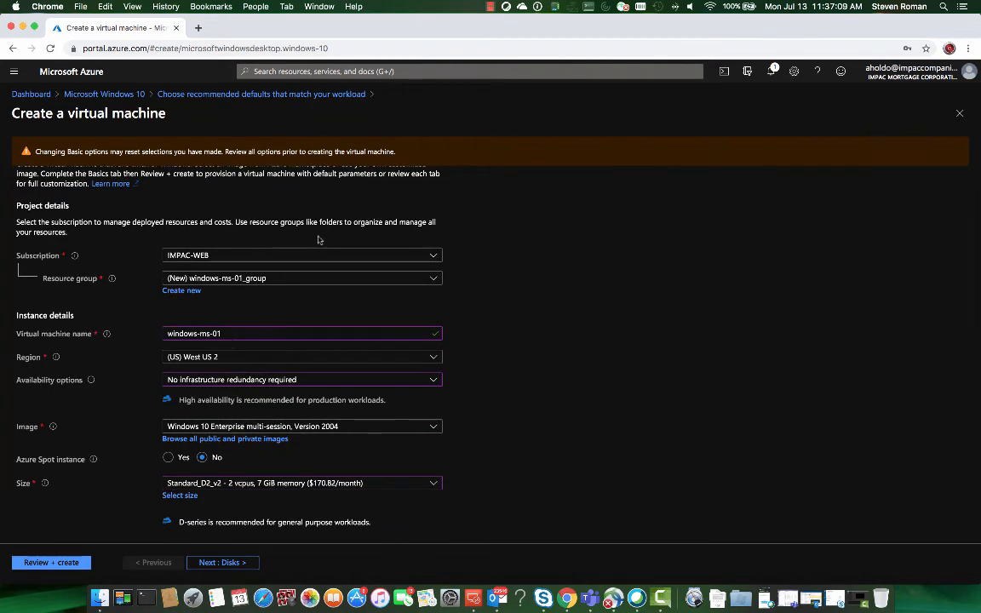
click(245, 280)
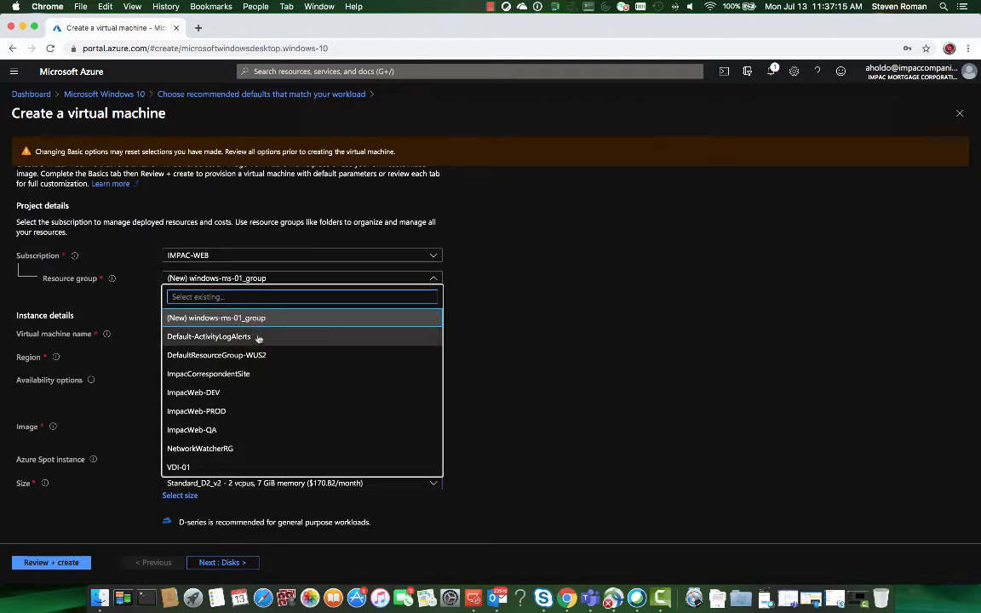
click(200, 467)
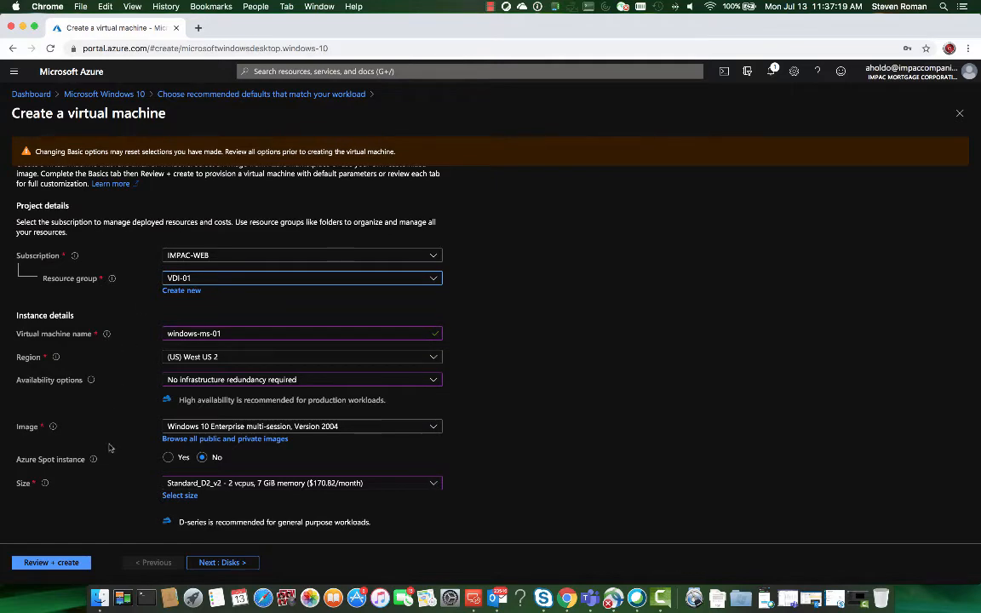
click(47, 566)
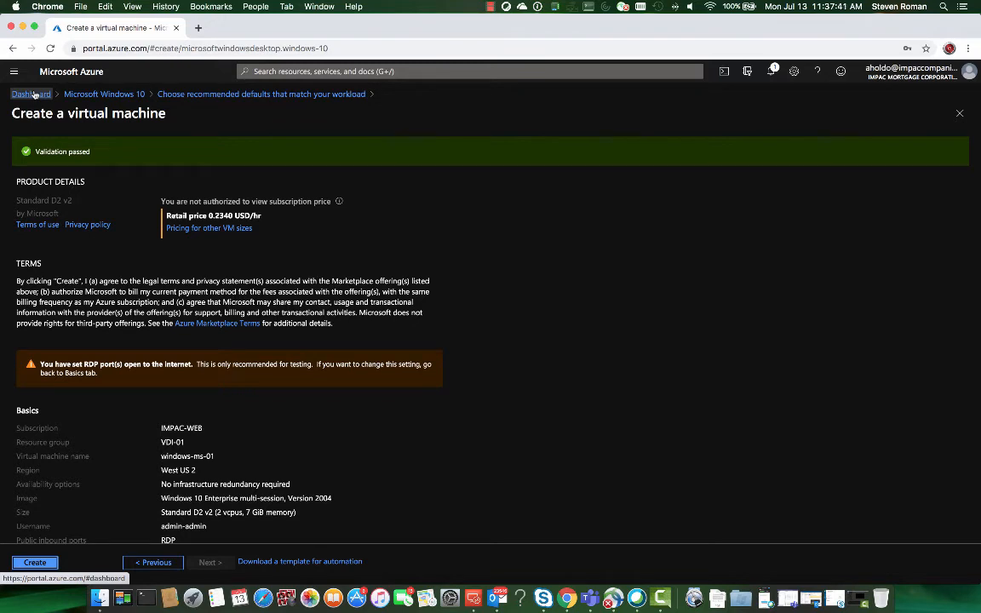
Leave the virtual machine setup for the portal dashboard and switch to the Microsoft Remote Desktop session.
click(34, 95)
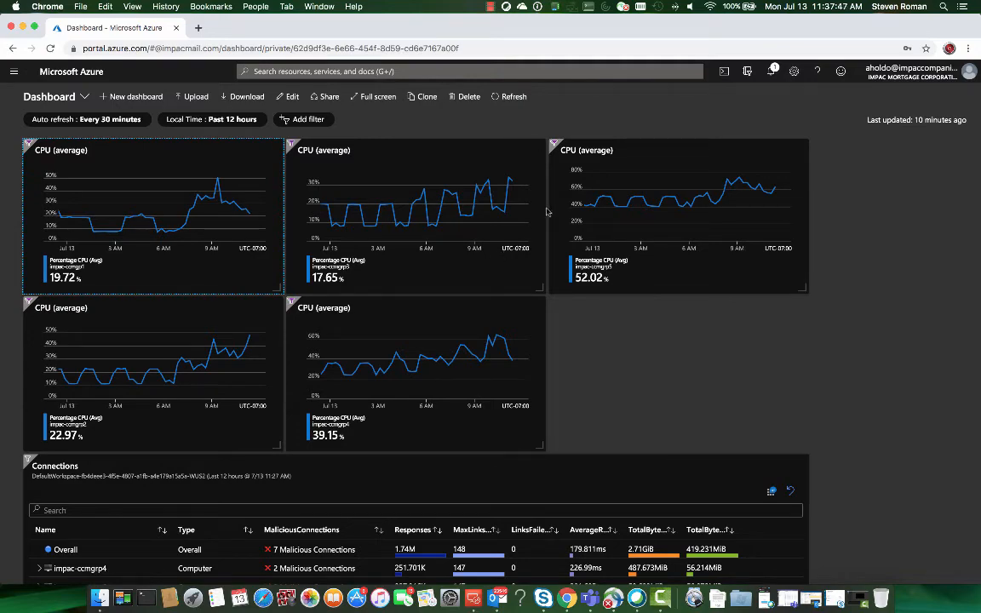
key(ctrl+Up)
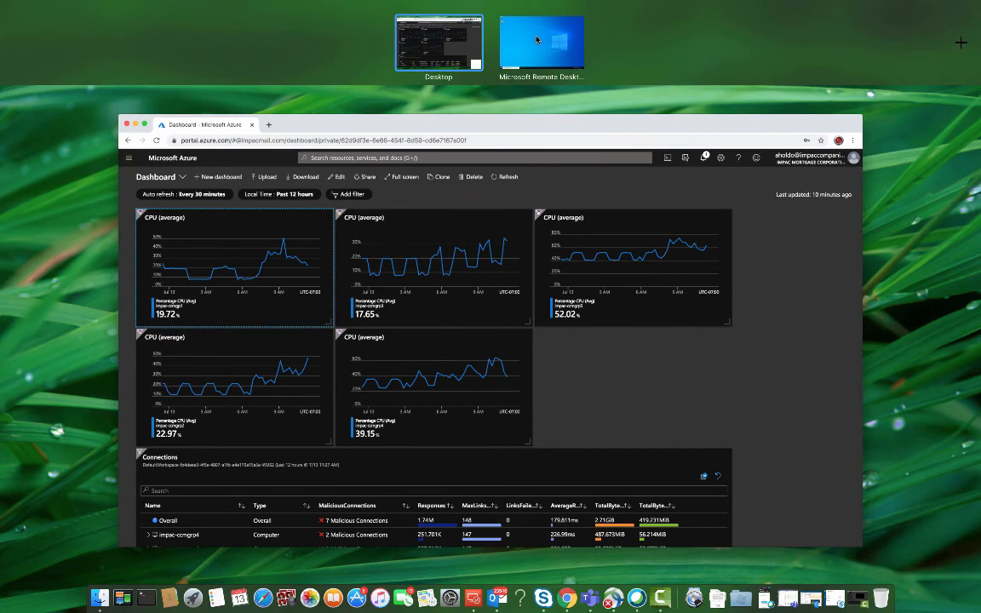
click(537, 39)
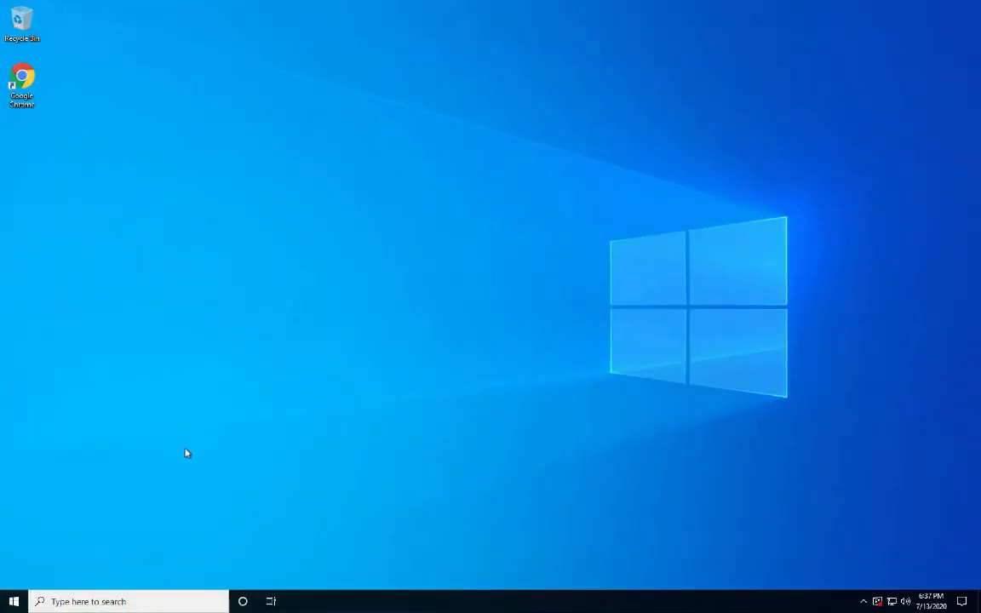
Launch Task Manager in the remote session, show the list of users, and enlarge its window.
click(155, 594)
text(task)
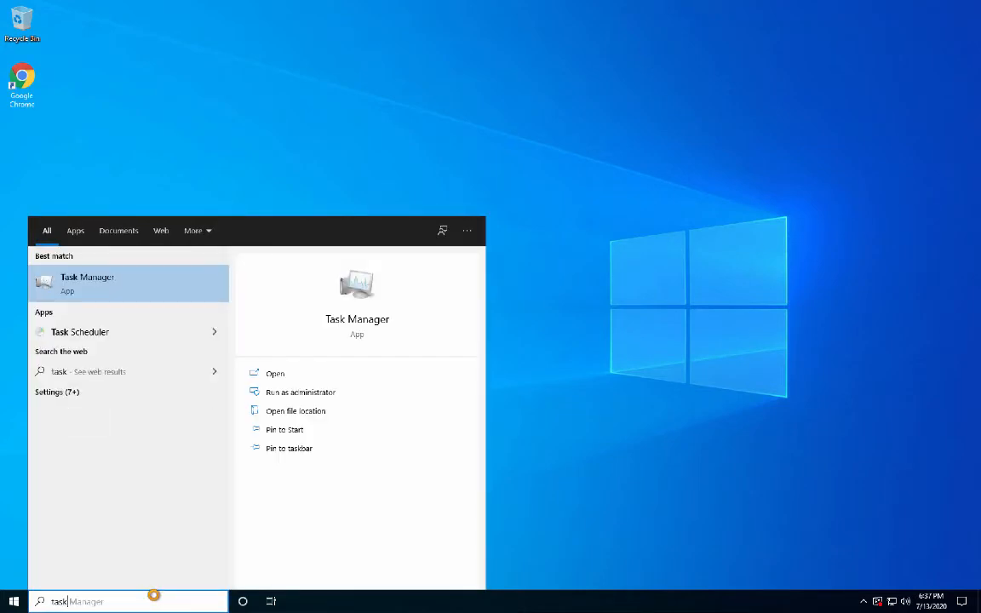
key(Return)
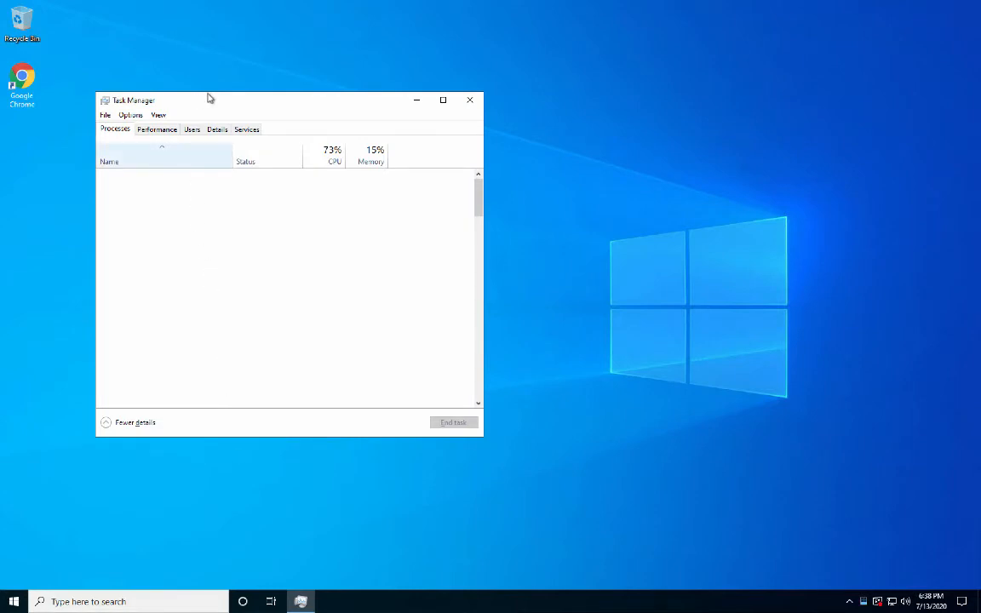
drag(247, 102, 357, 90)
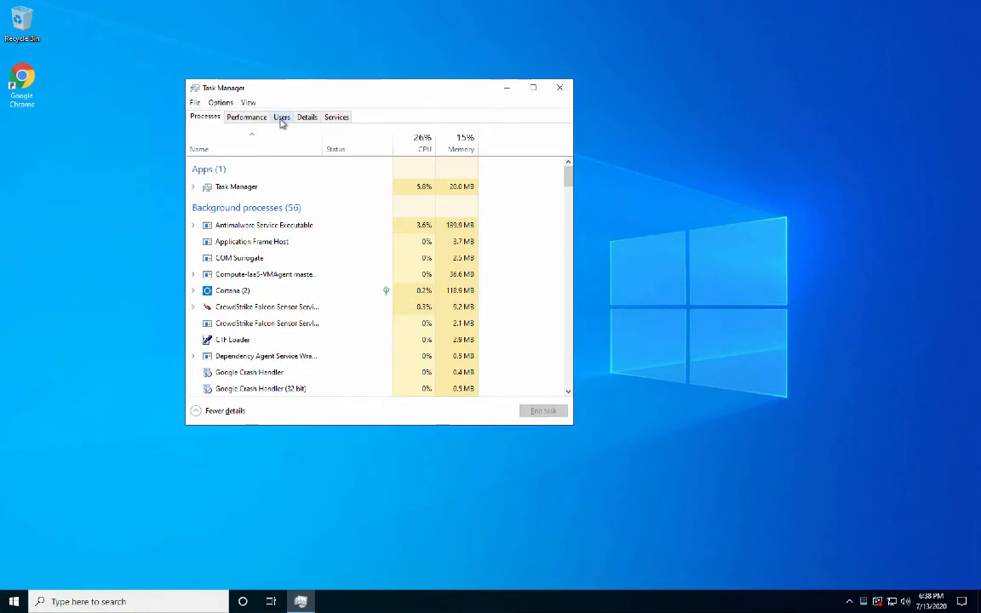
click(284, 119)
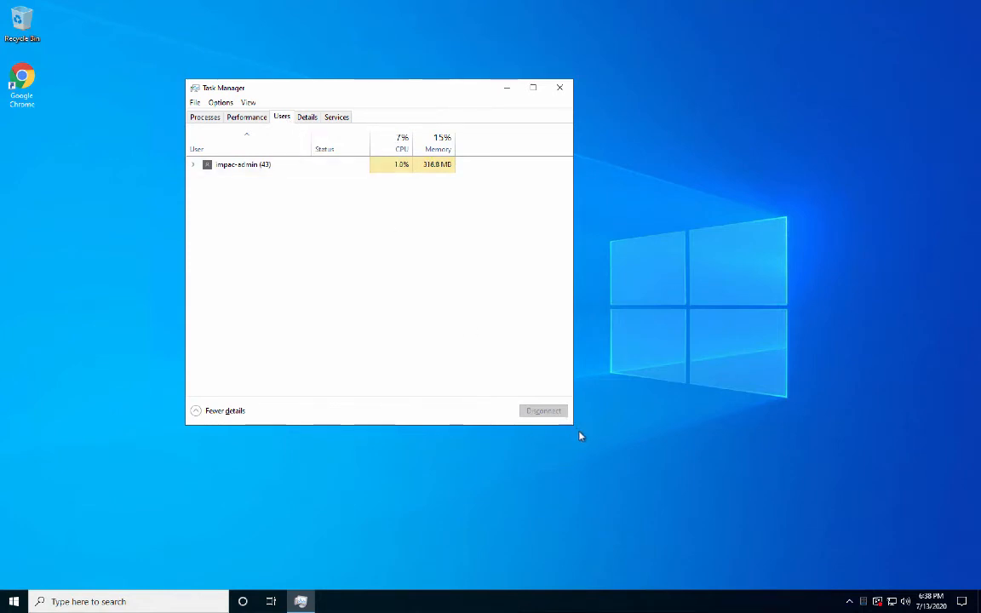
drag(575, 429, 649, 489)
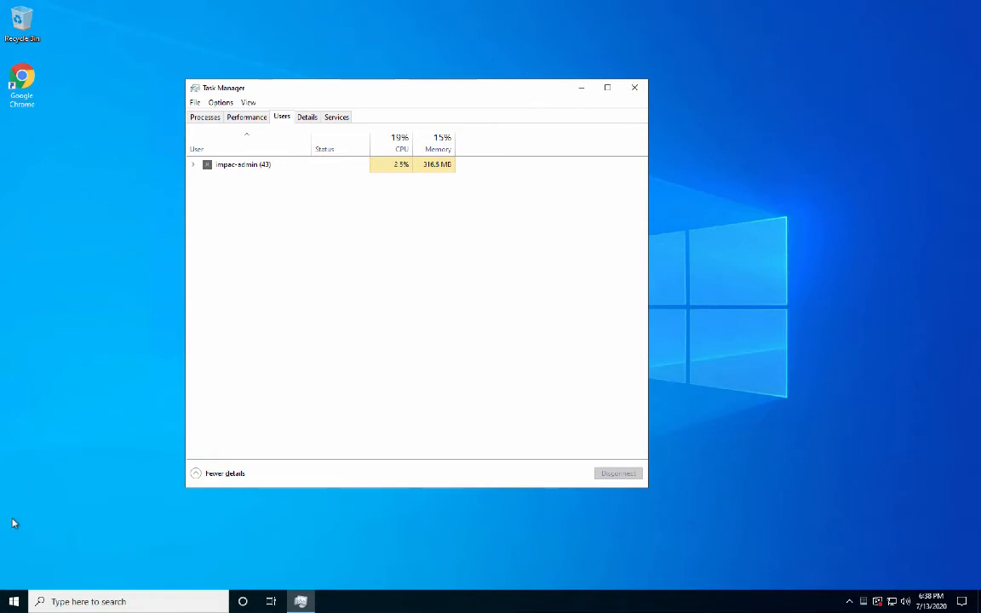
click(54, 600)
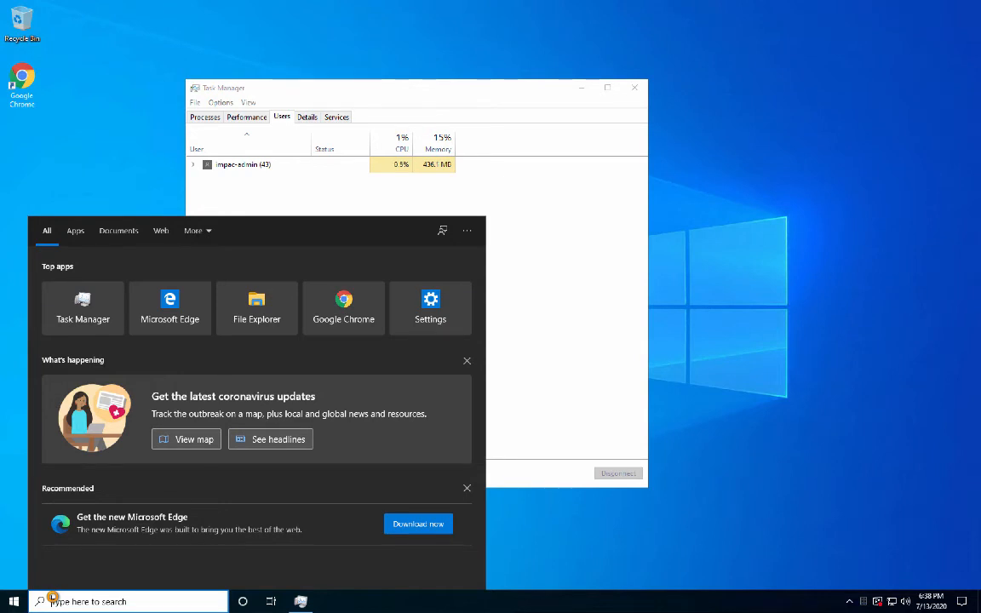
text(info)
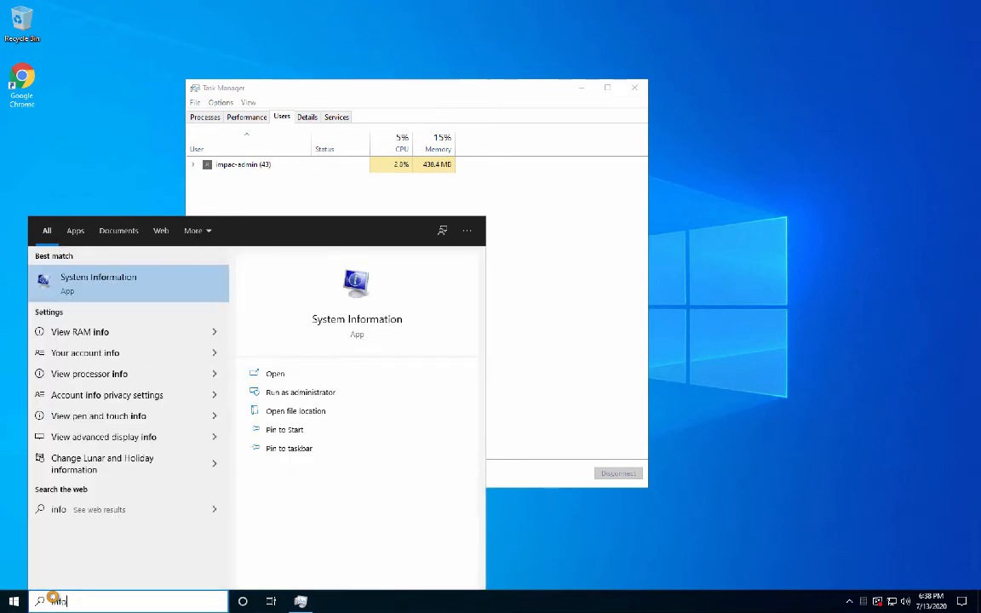
key(Return)
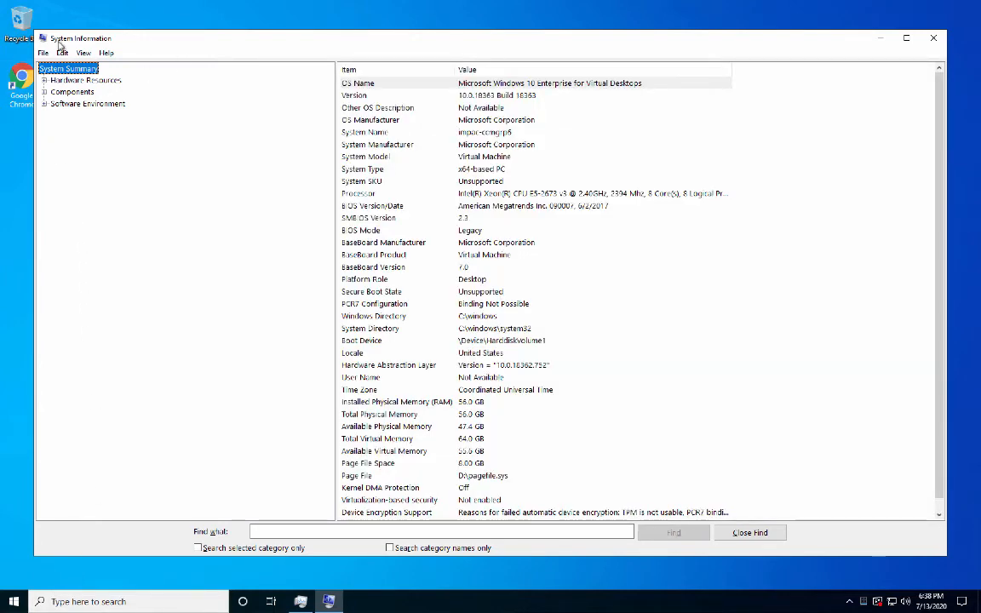
click(43, 39)
click(58, 113)
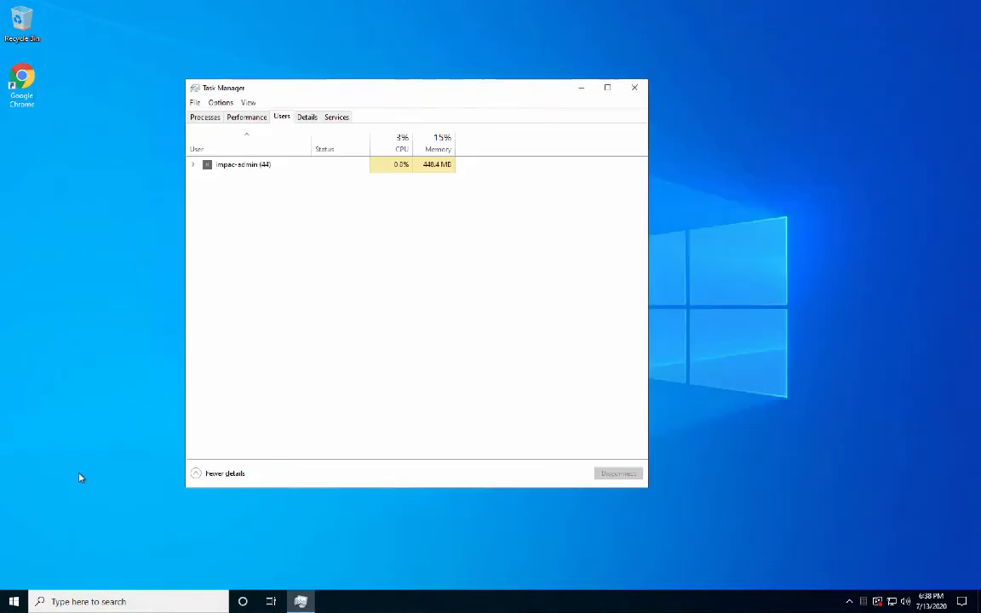
Open the About your PC settings, examine the device specifications and the Windows edition and version, and close the settings.
click(64, 600)
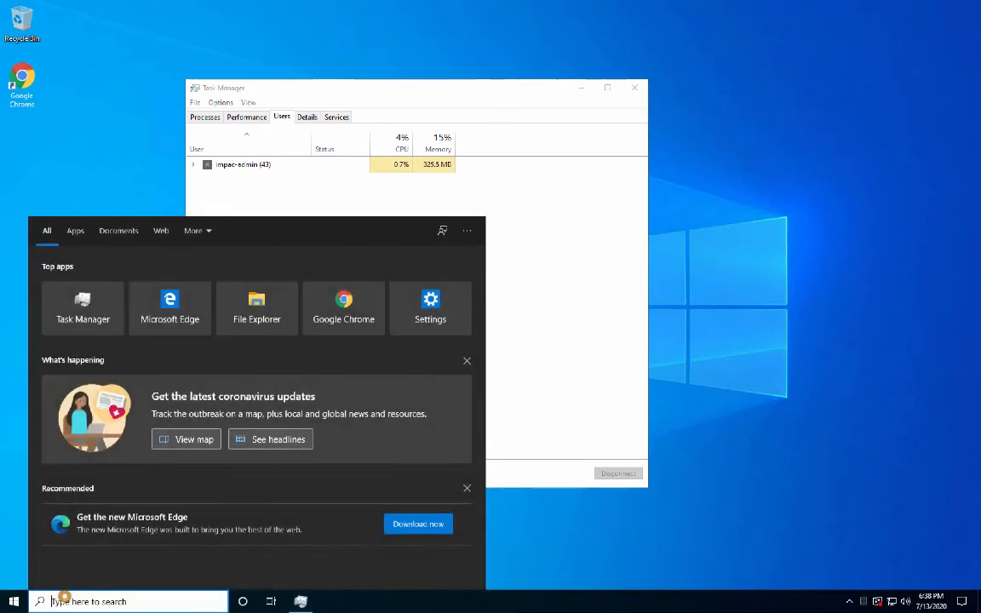
text(about)
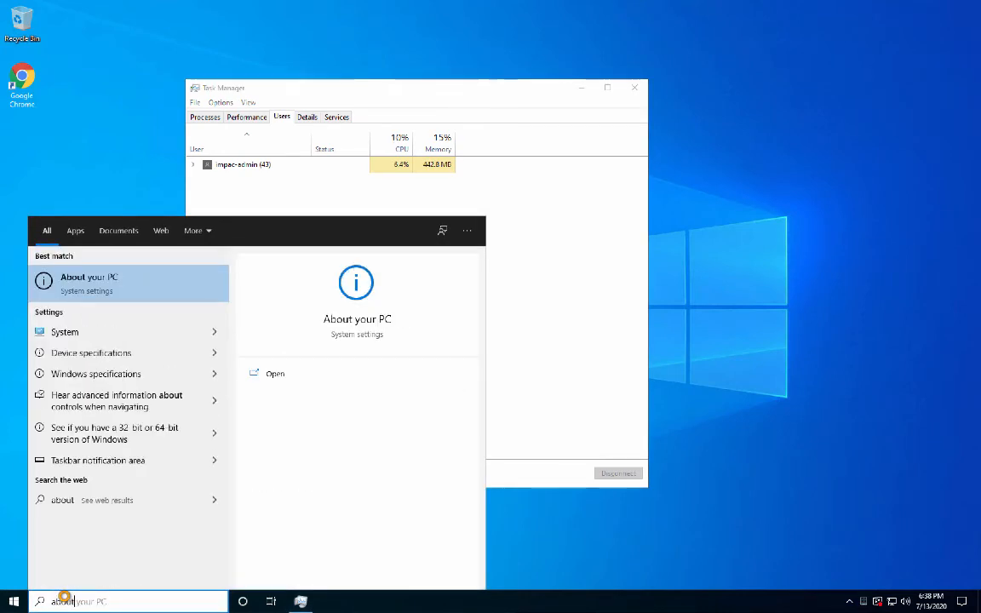
key(Return)
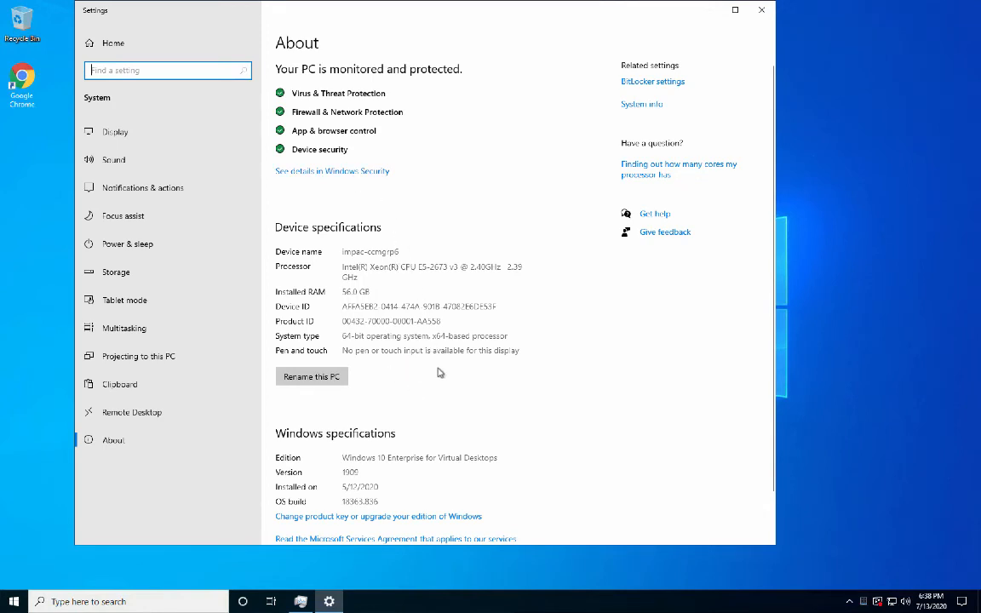
scroll(439, 372, down, 2)
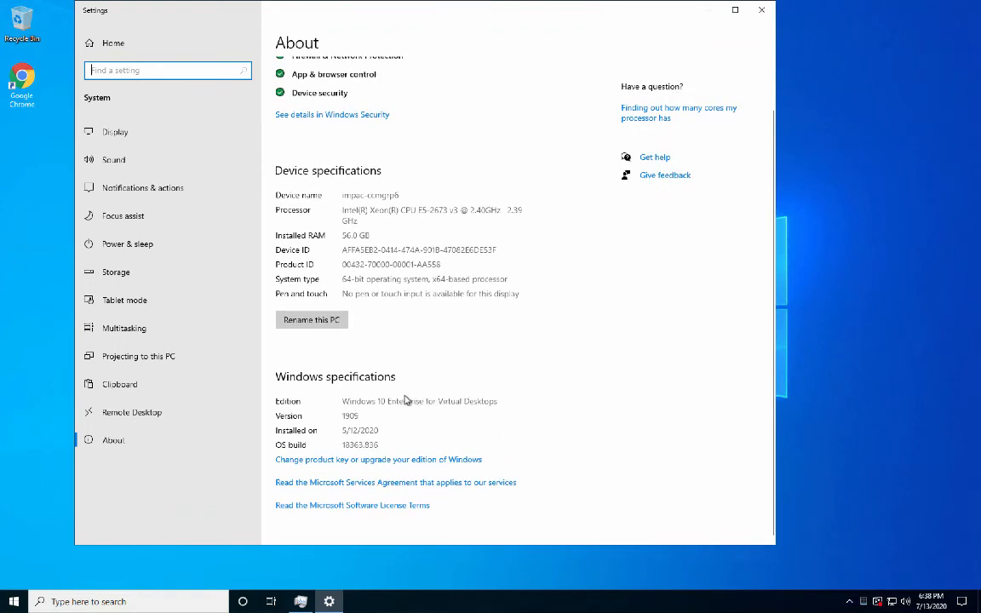
click(354, 401)
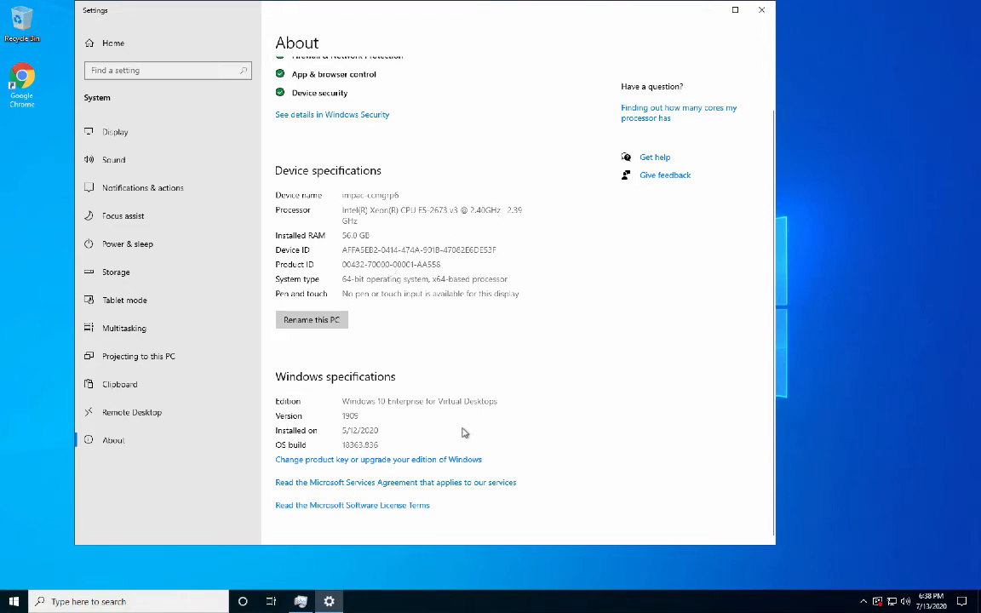
scroll(465, 433, up, 1)
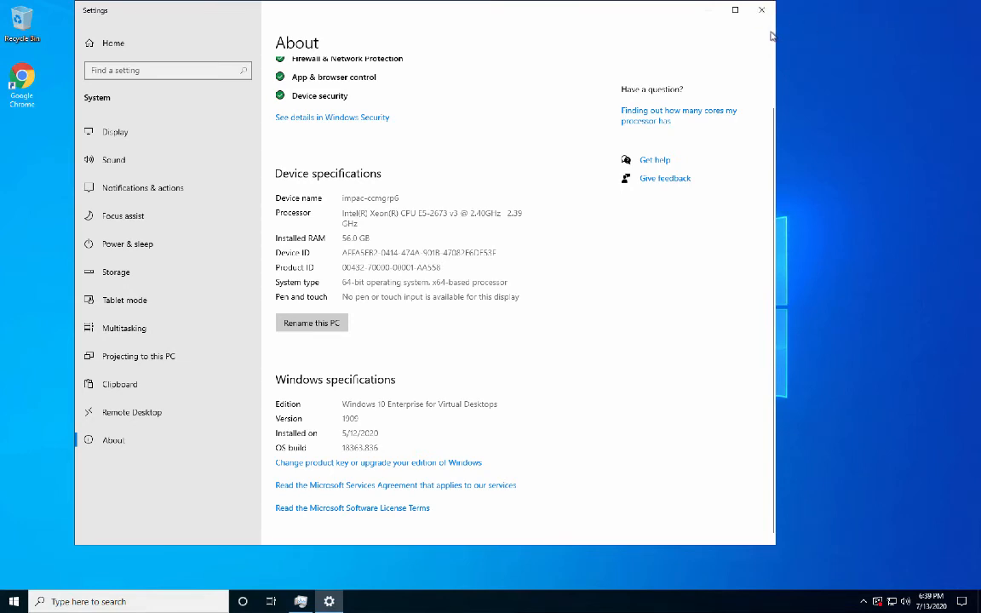
scroll(418, 123, up, 1)
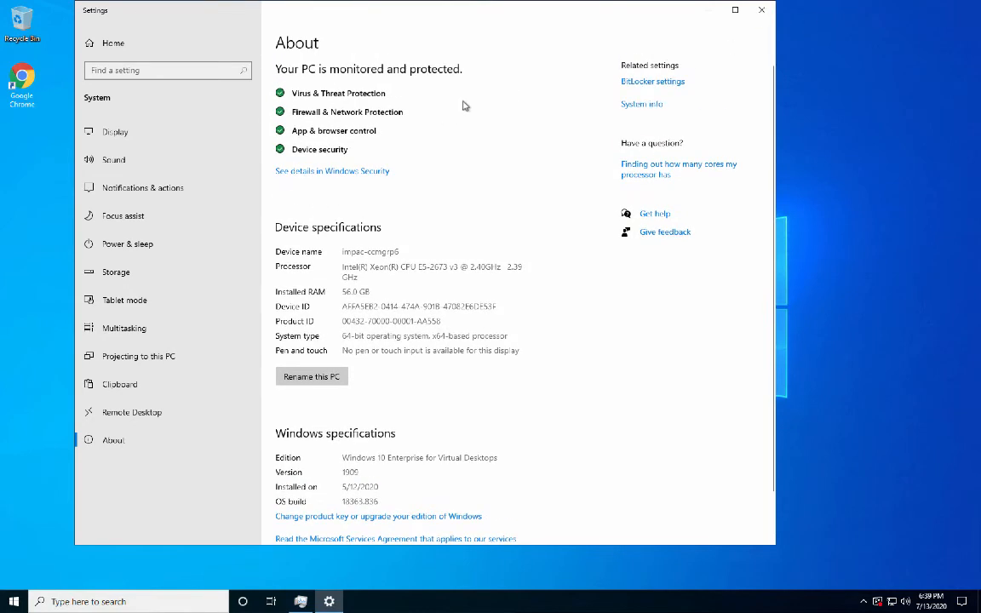
click(763, 12)
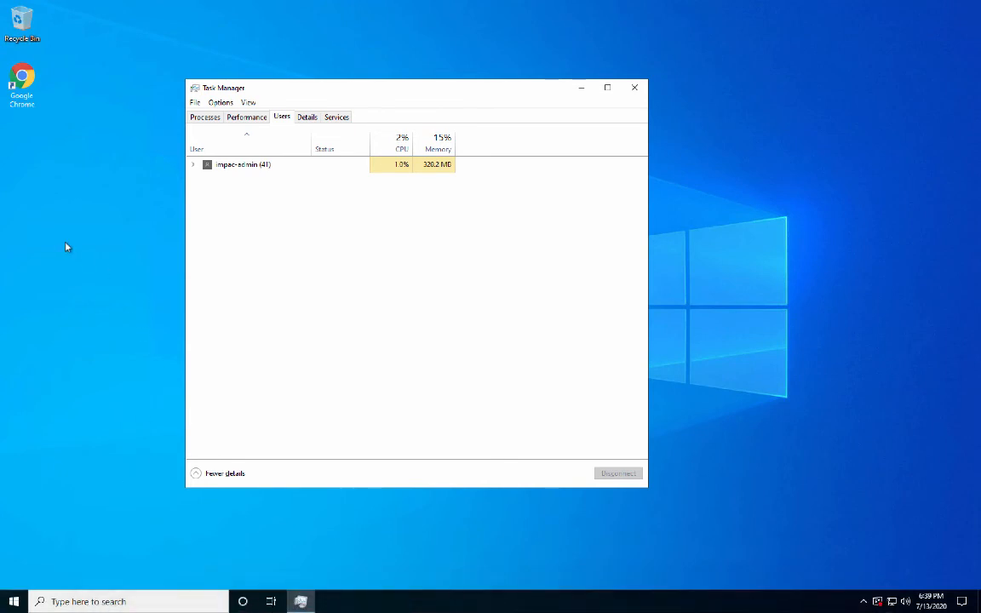
Expand the signed-in administrator's entry in Task Manager's user list to view its processes.
click(195, 166)
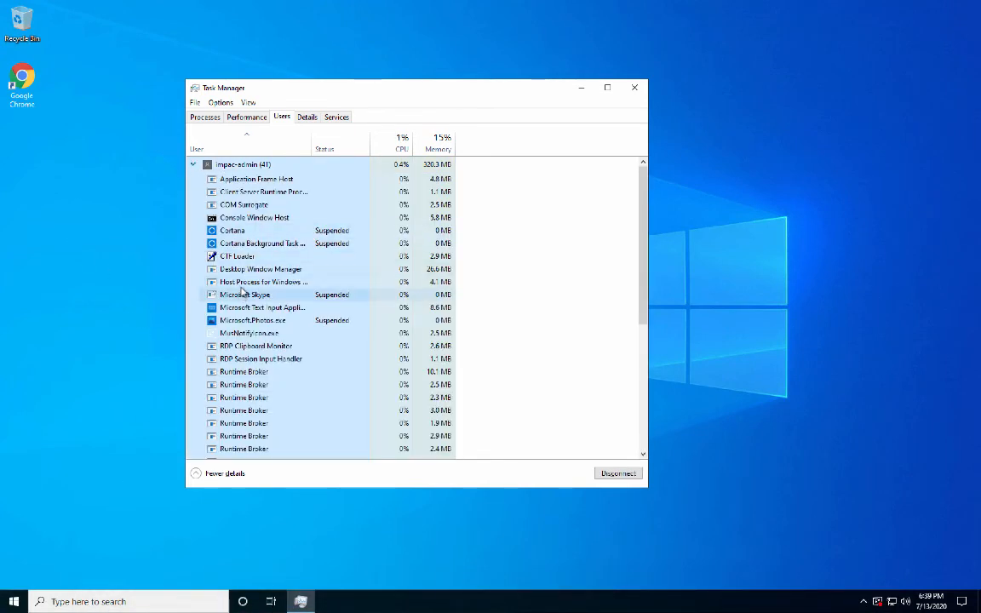
Switch from the remote session back to the Azure portal in Chrome and open the list of virtual machines.
key(ctrl+Up)
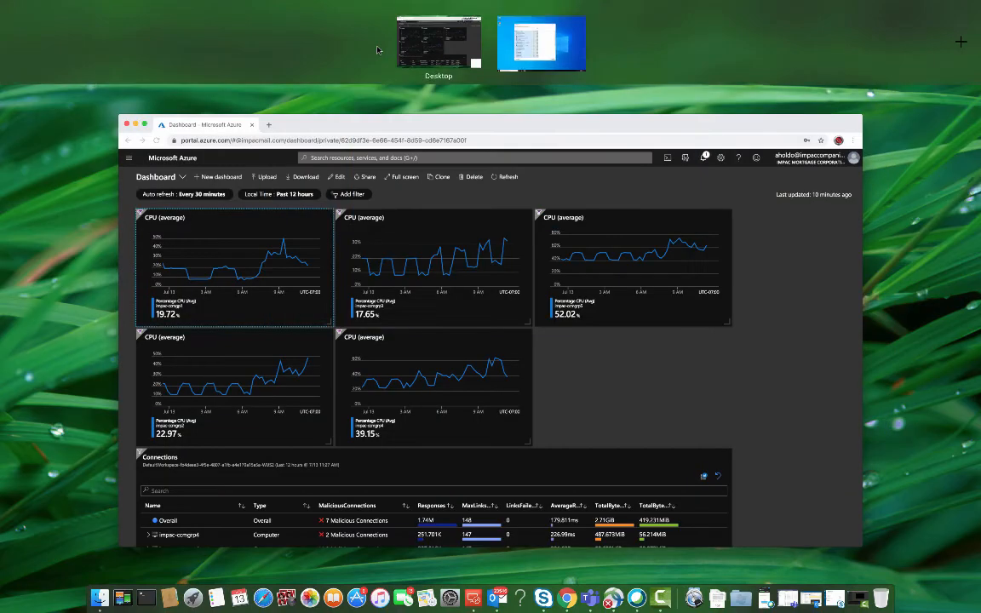
click(479, 42)
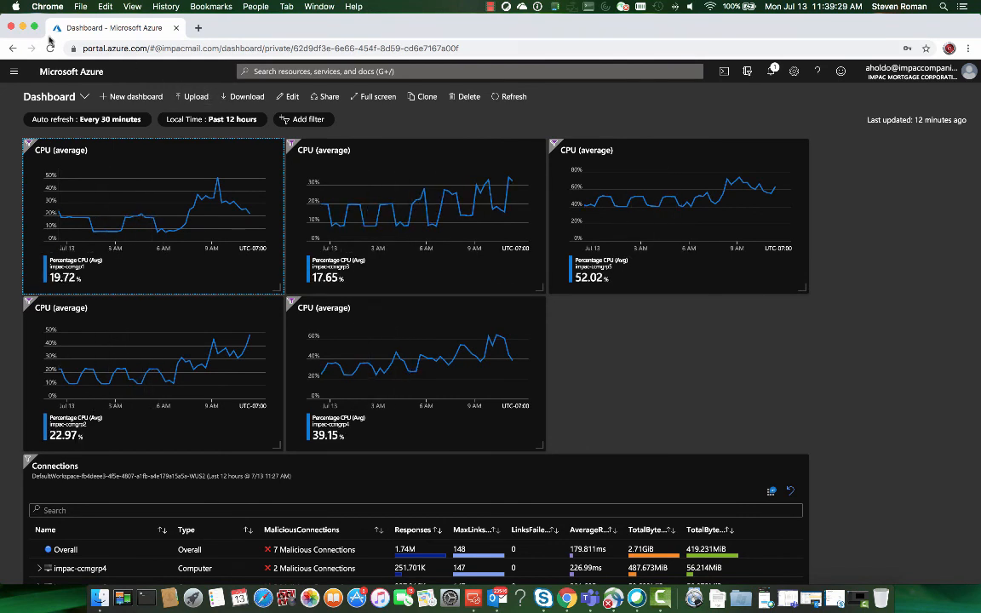
click(13, 72)
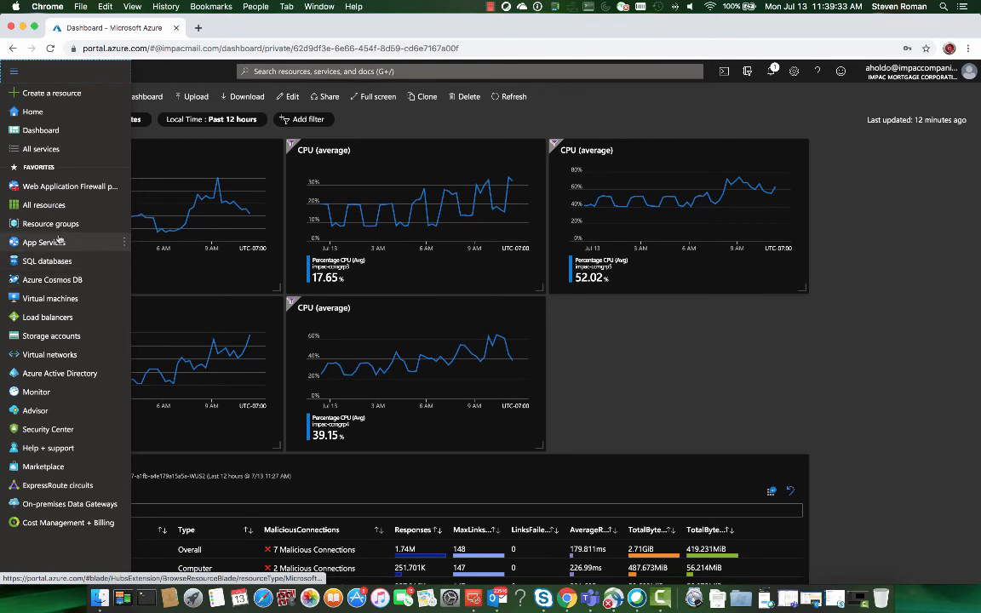
click(59, 302)
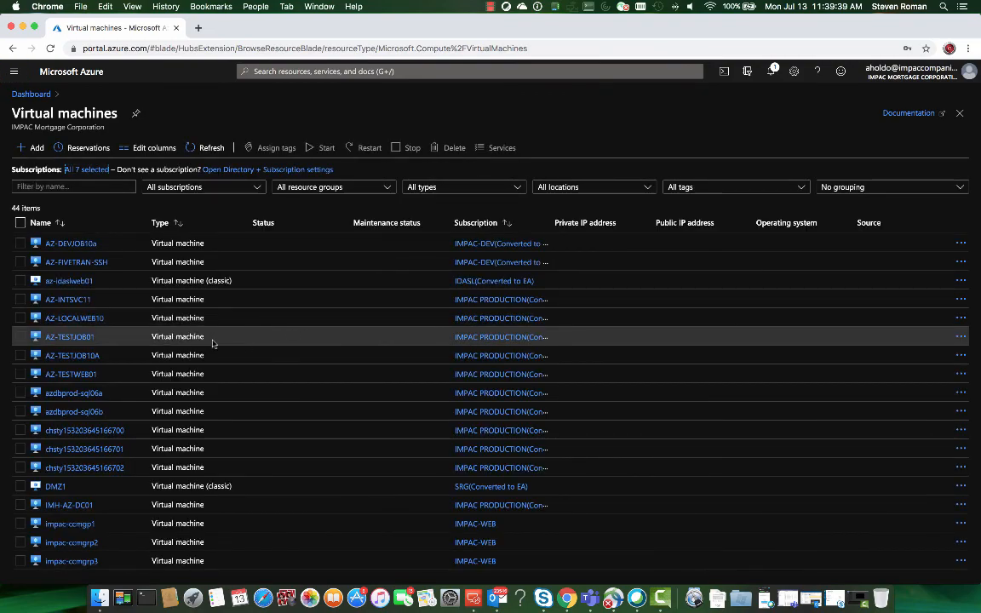
Open the overview of the impac-ccmgrp6 virtual machine and, with the machine list collapsed, examine its operating system, size and networking properties.
scroll(213, 345, down, 5)
scroll(143, 337, down, 2)
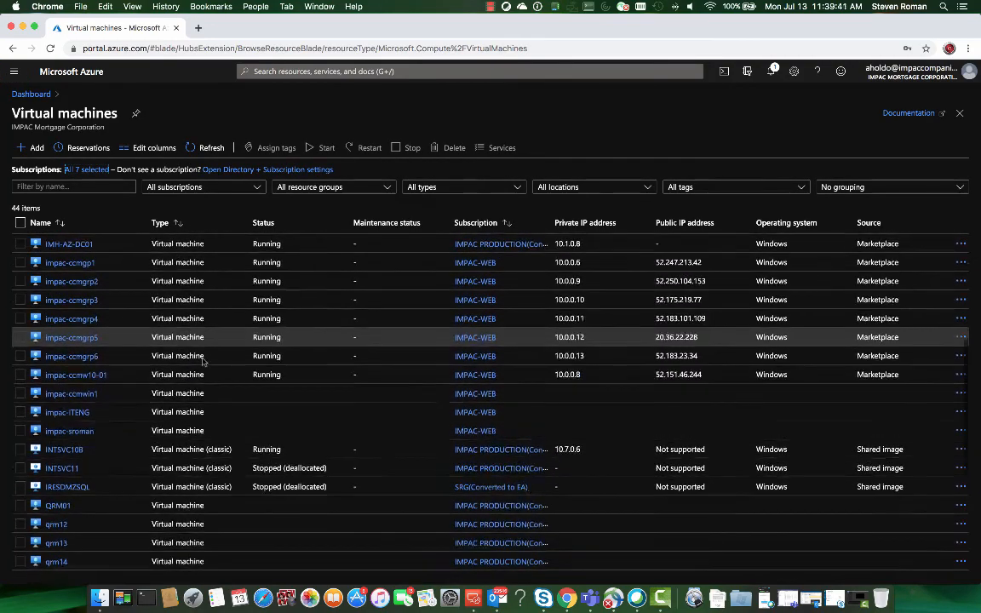
click(97, 344)
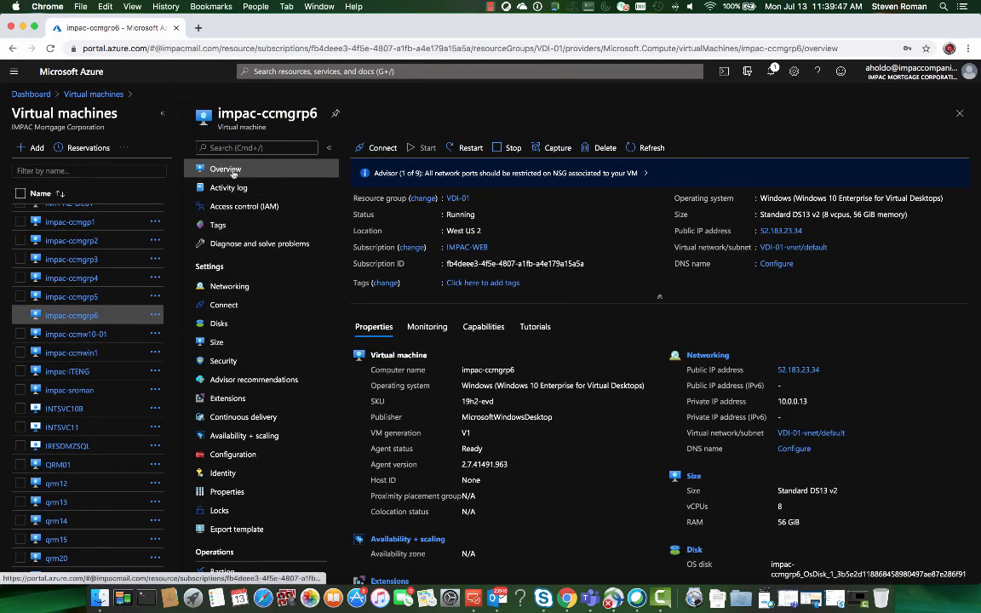
click(162, 112)
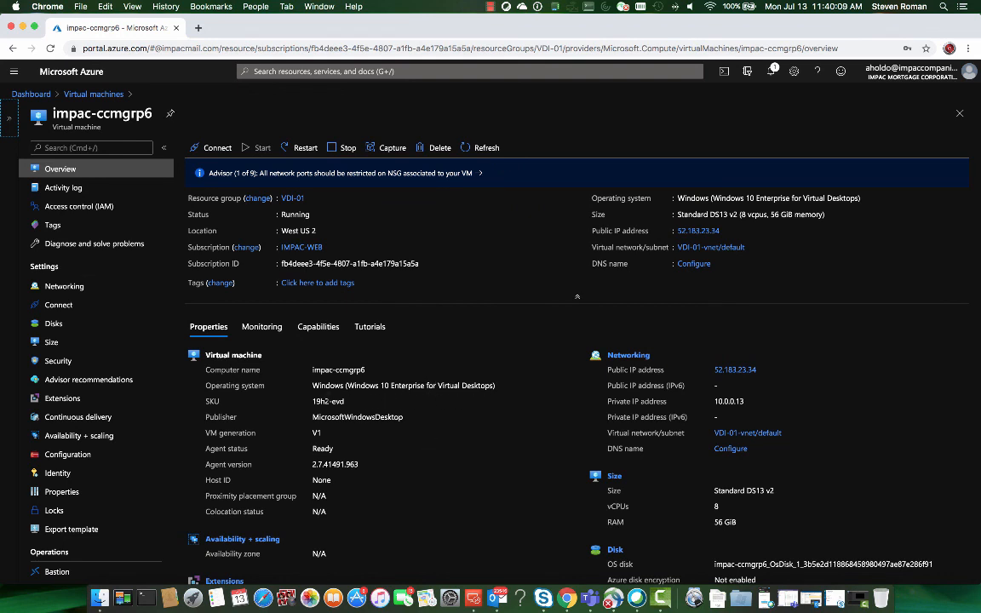
scroll(481, 413, down, 3)
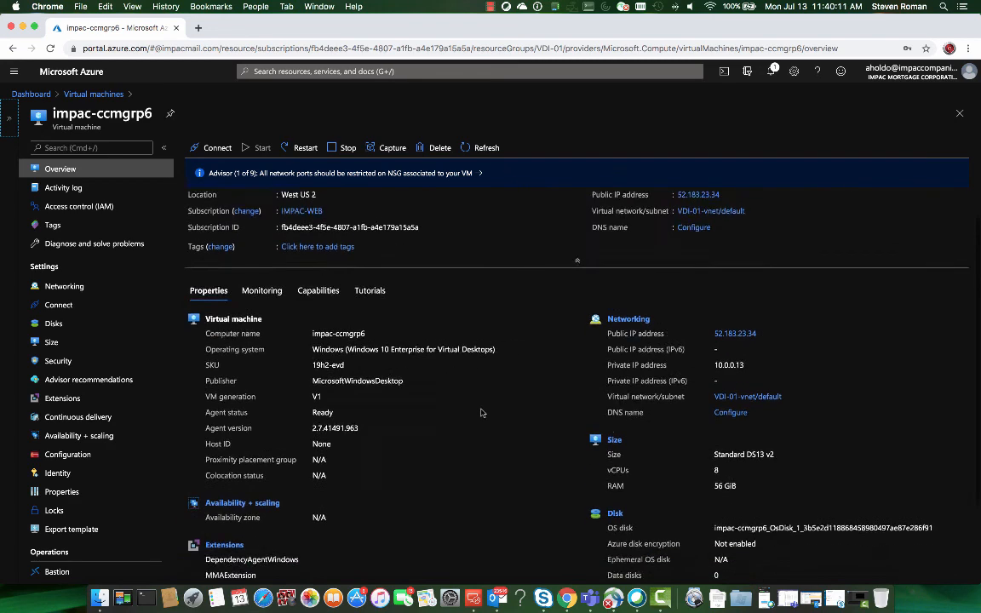
scroll(481, 412, up, 3)
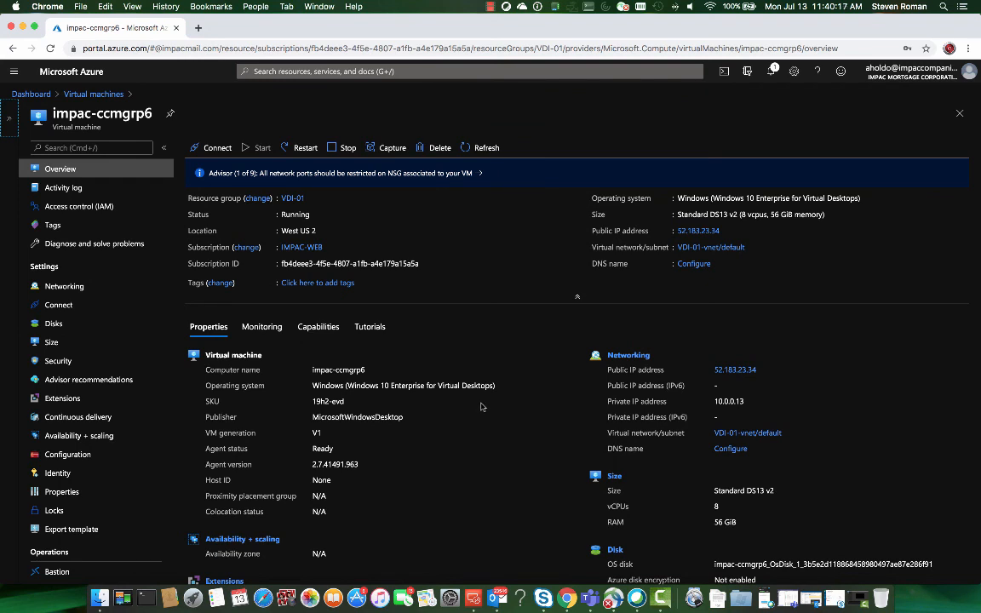
click(491, 7)
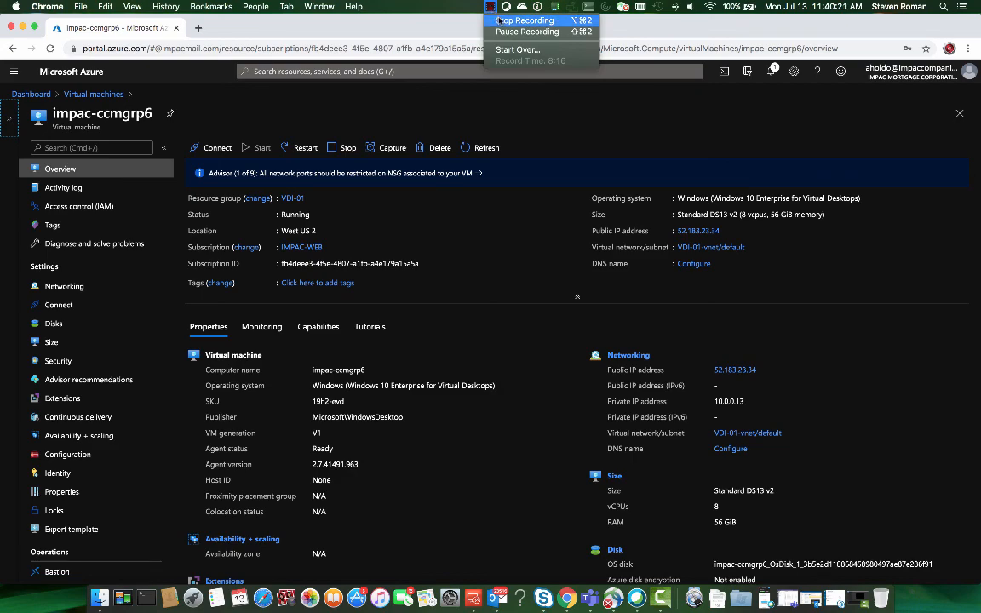